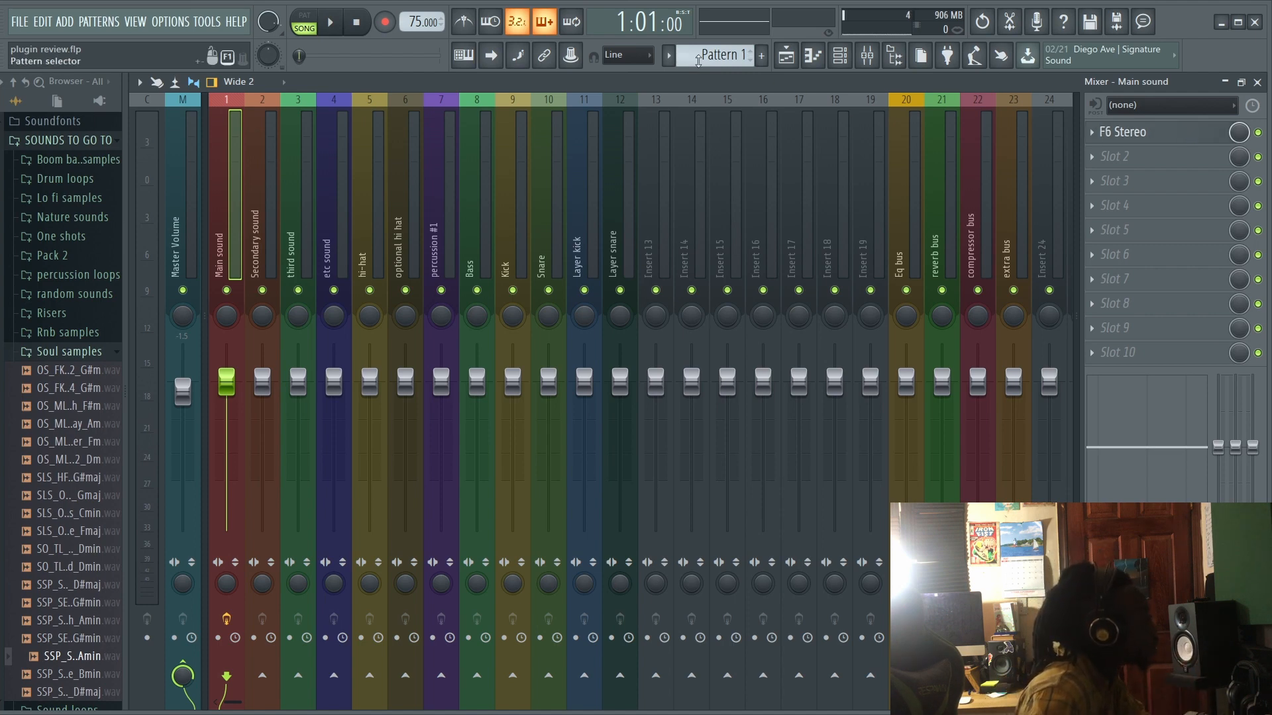
Step: Play the songstarter sample on playlist Track 1 from the start, checking its sampler settings first, and stop playback
left_click(839, 56)
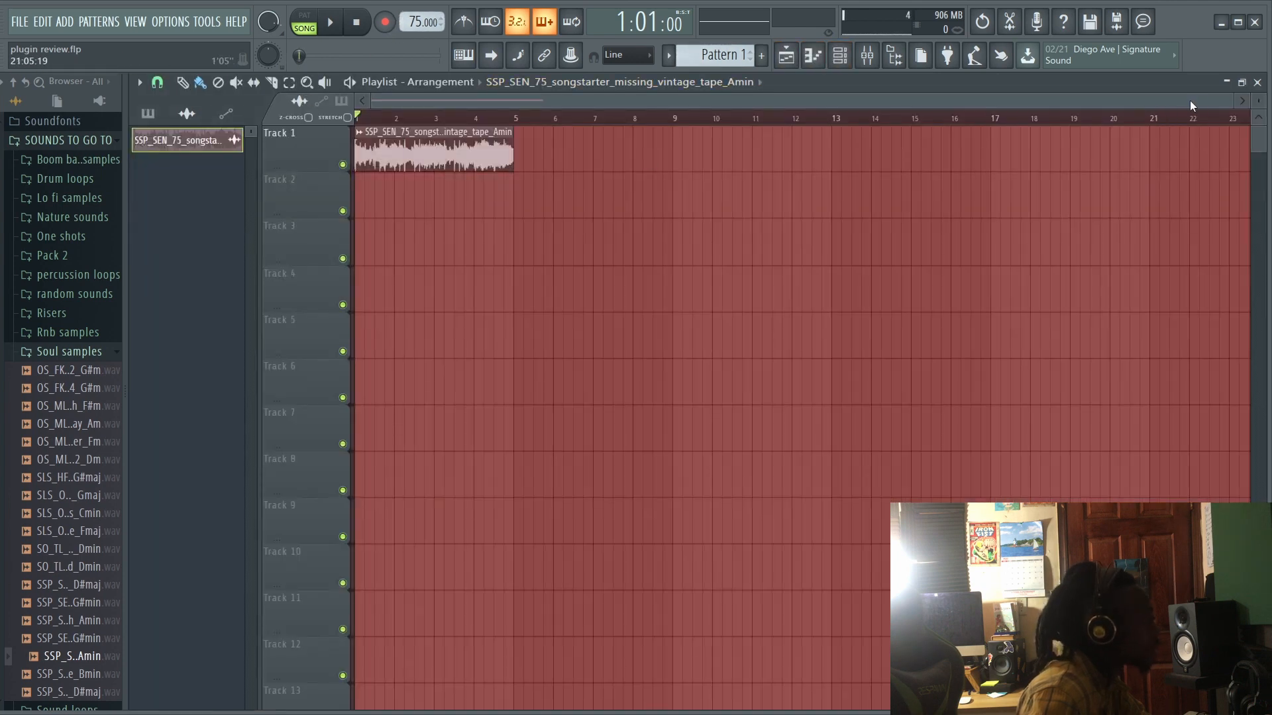
left_click_drag(1229, 103, 878, 102)
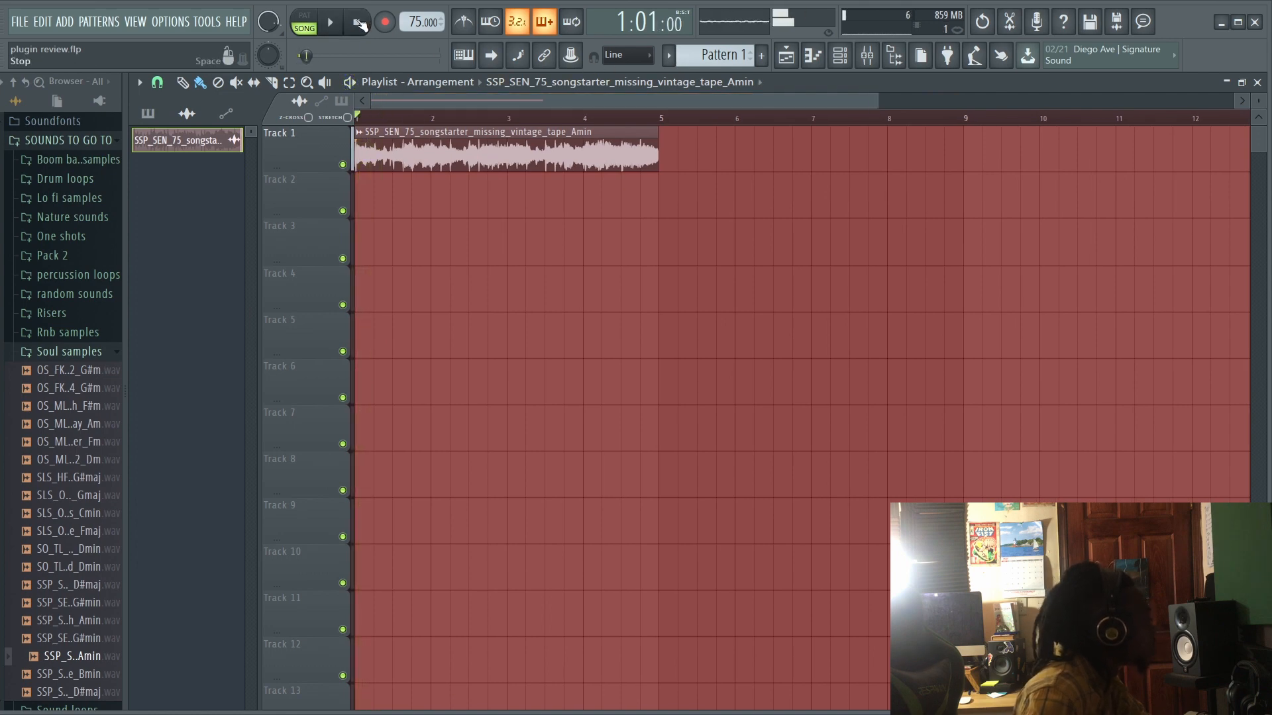
double_click(409, 149)
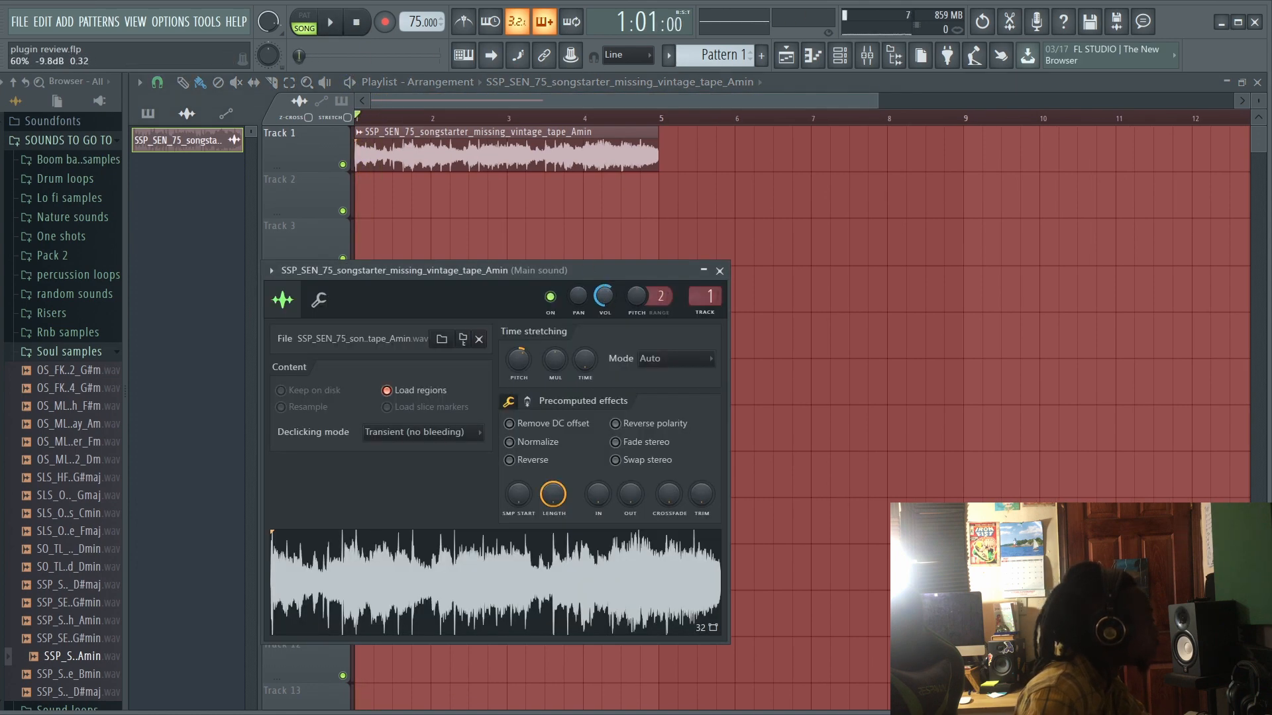
left_click(720, 271)
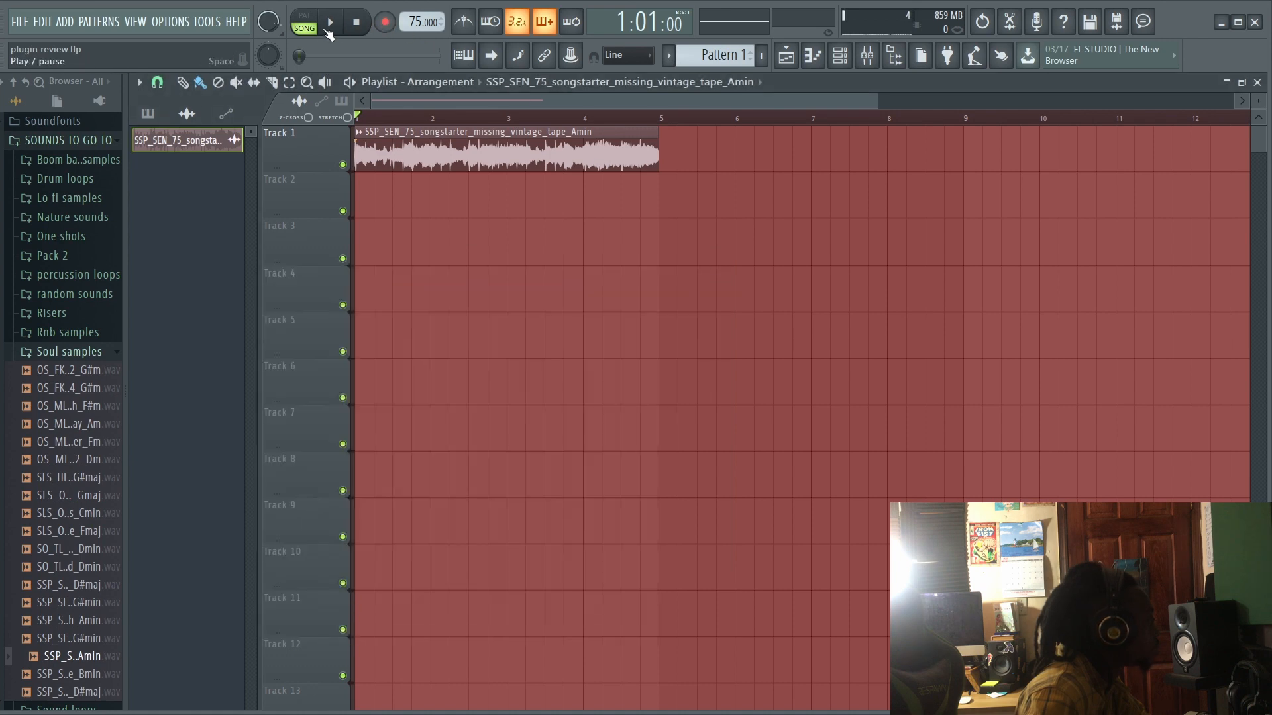
key("space")
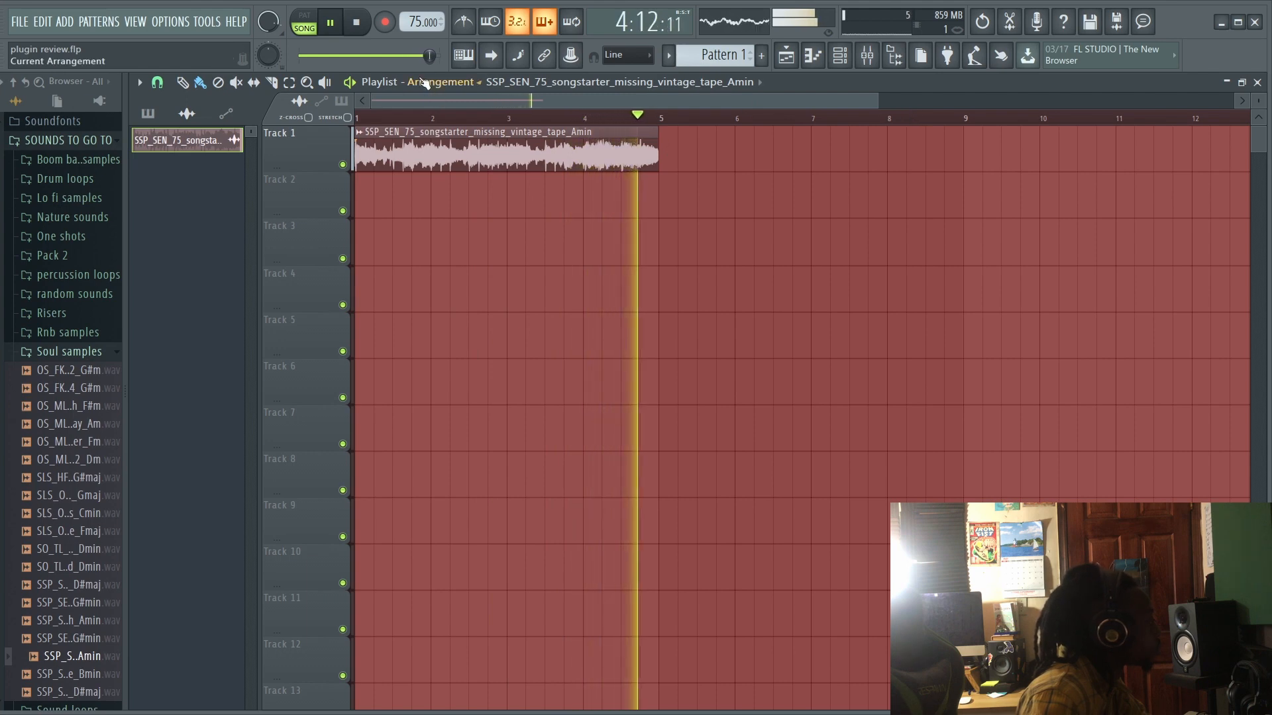
left_click(356, 23)
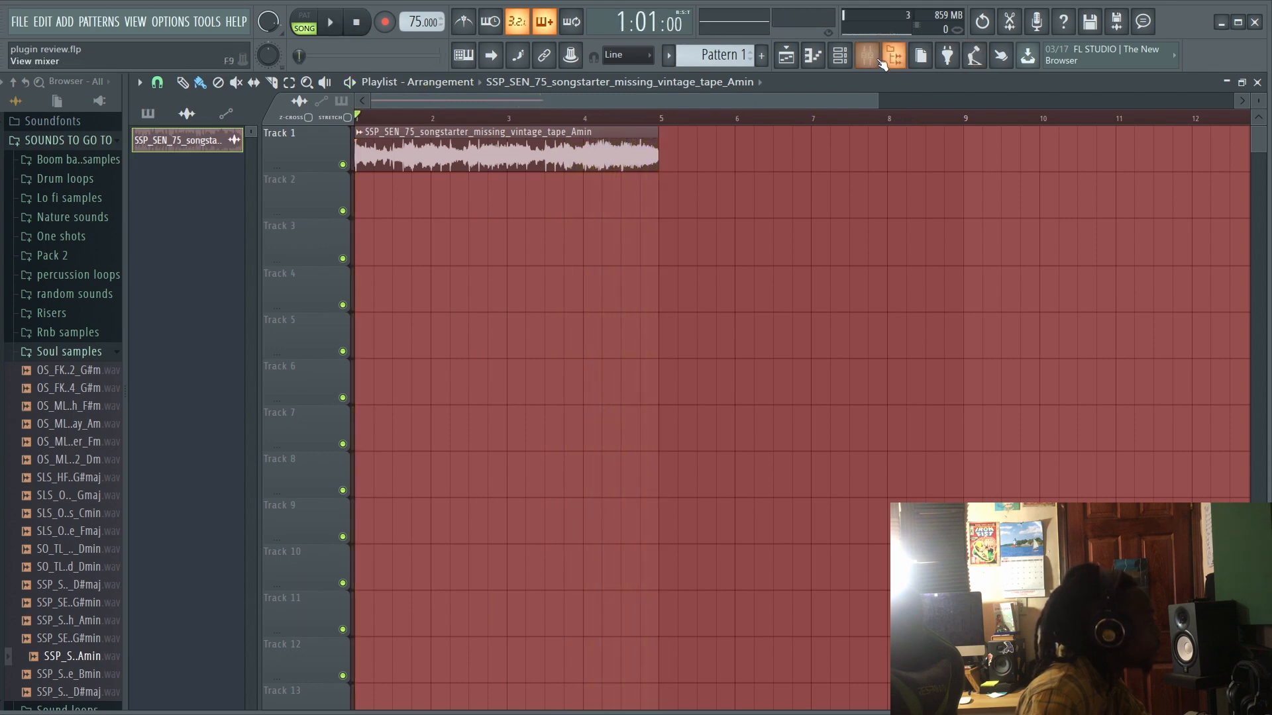
Step: Open the F6 Stereo plugin on the mixer's Main sound track and reposition its window
left_click(866, 56)
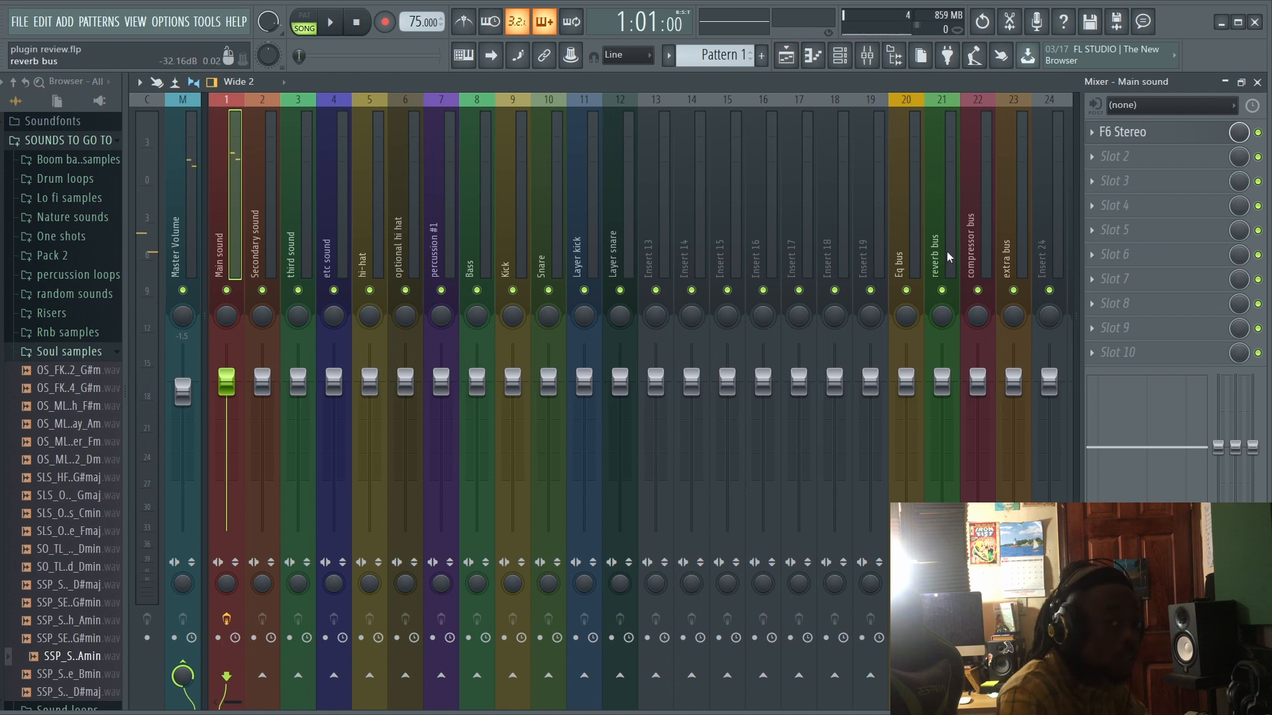
left_click(1178, 135)
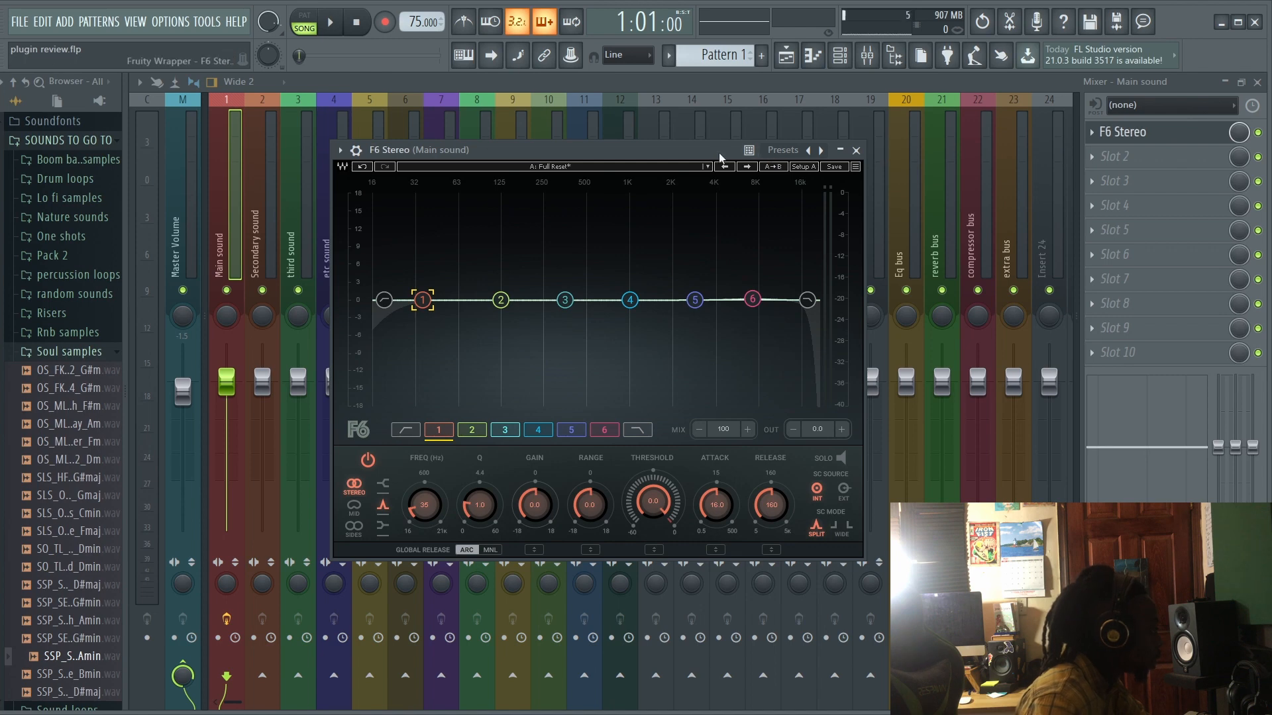
left_click_drag(720, 158, 733, 114)
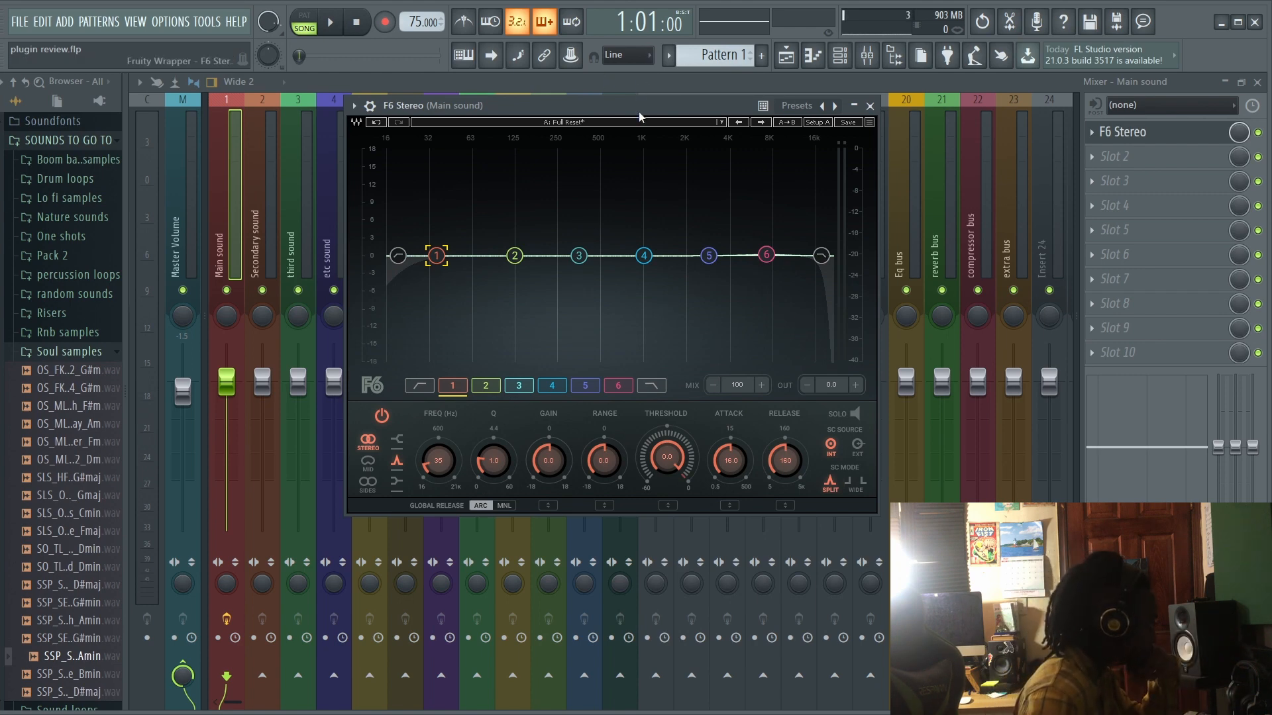
left_click_drag(639, 113, 609, 116)
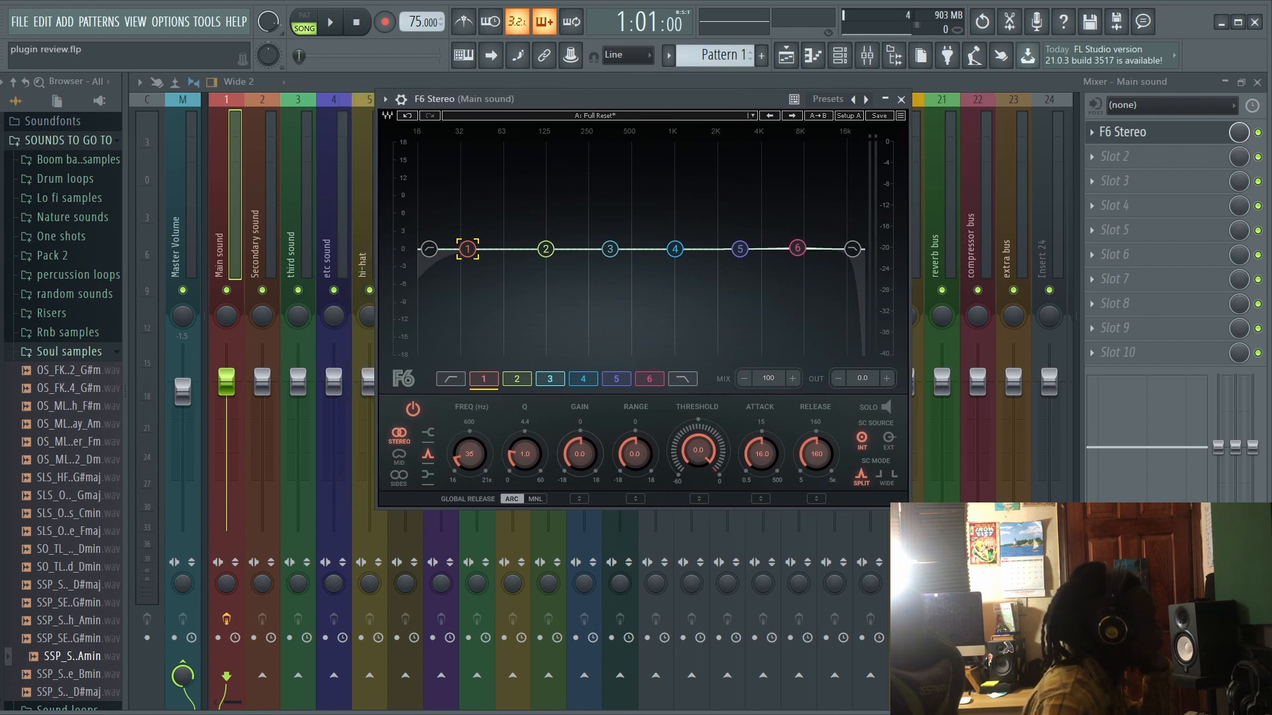
left_click_drag(906, 506, 882, 490)
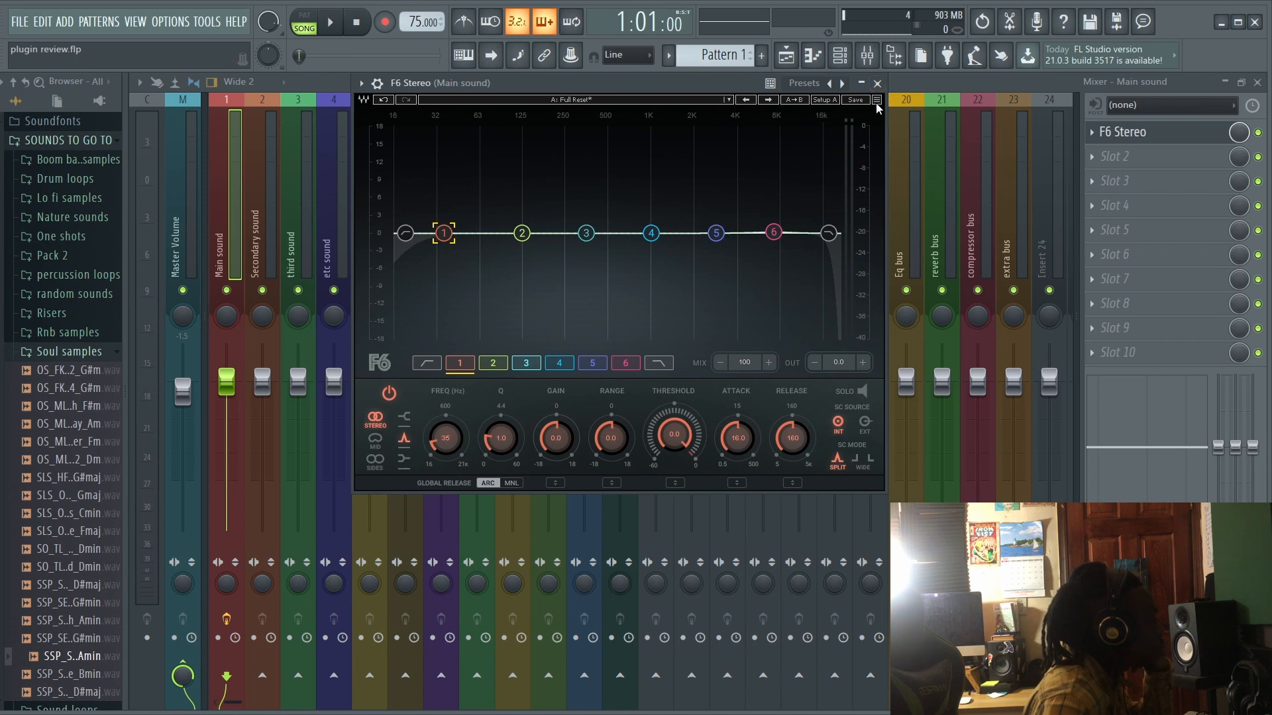
Step: Set the F6 Stereo interface size to 125%
left_click(877, 100)
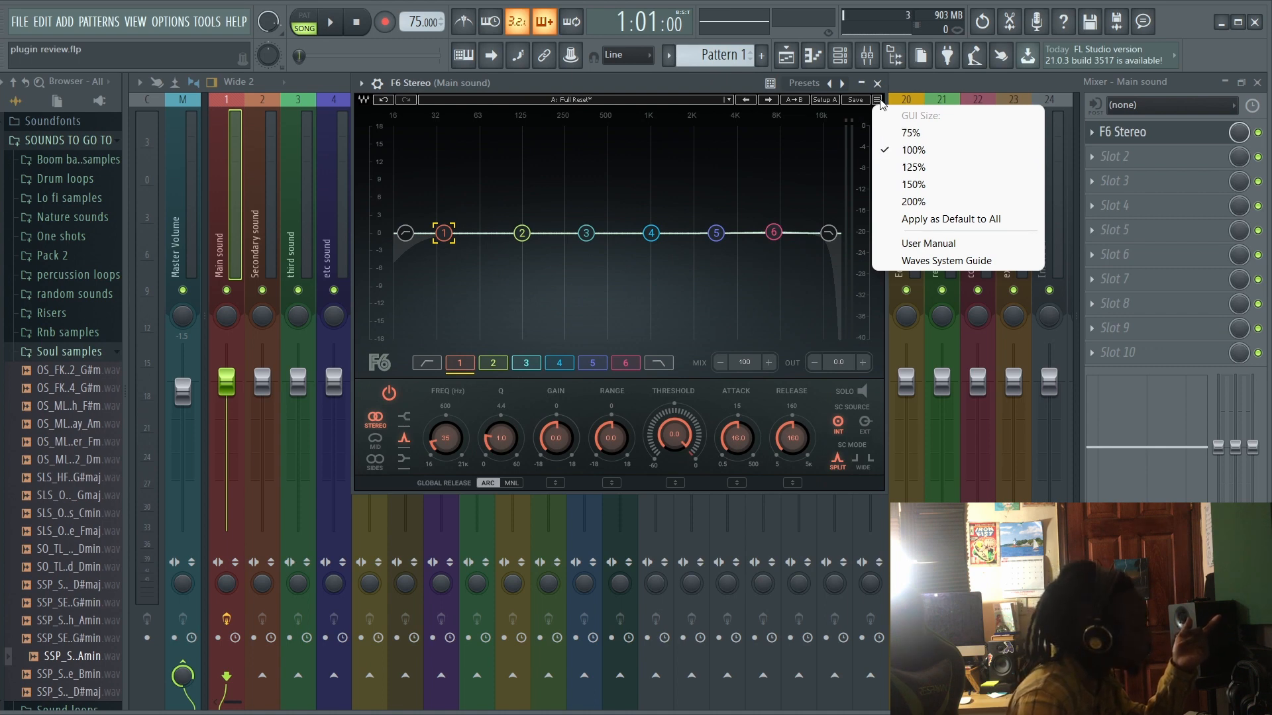
left_click(901, 166)
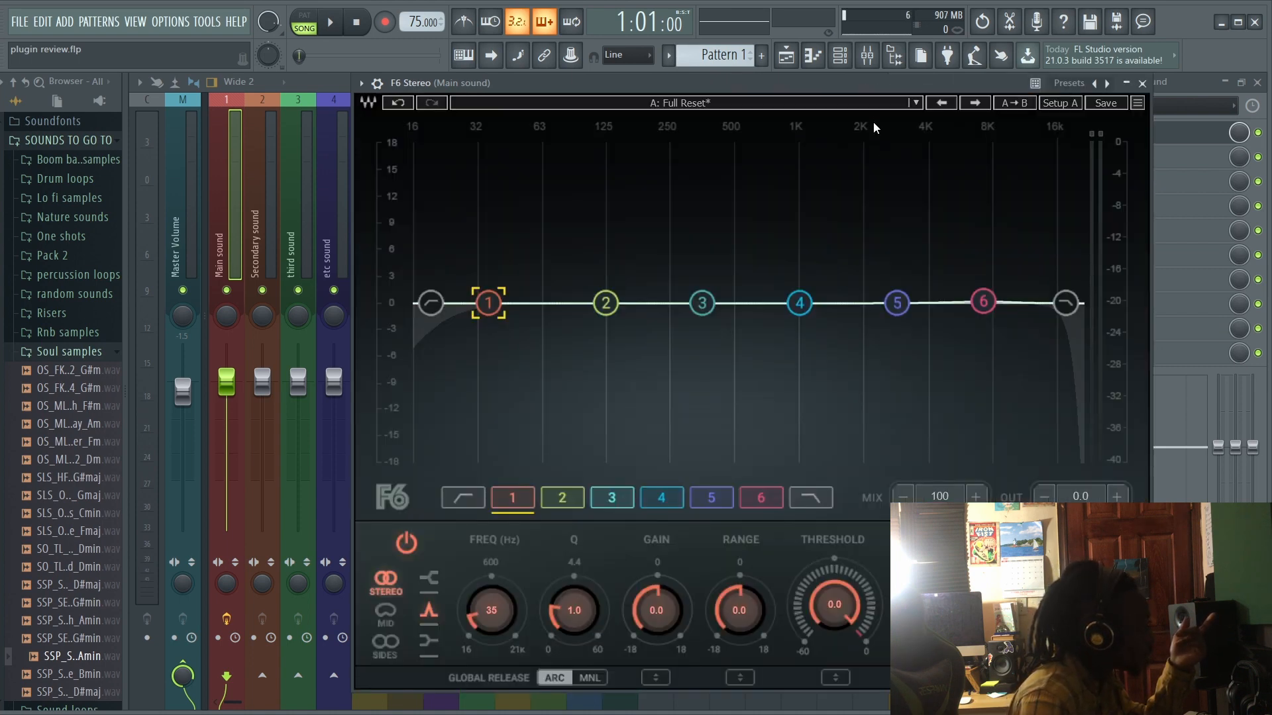
left_click(1138, 103)
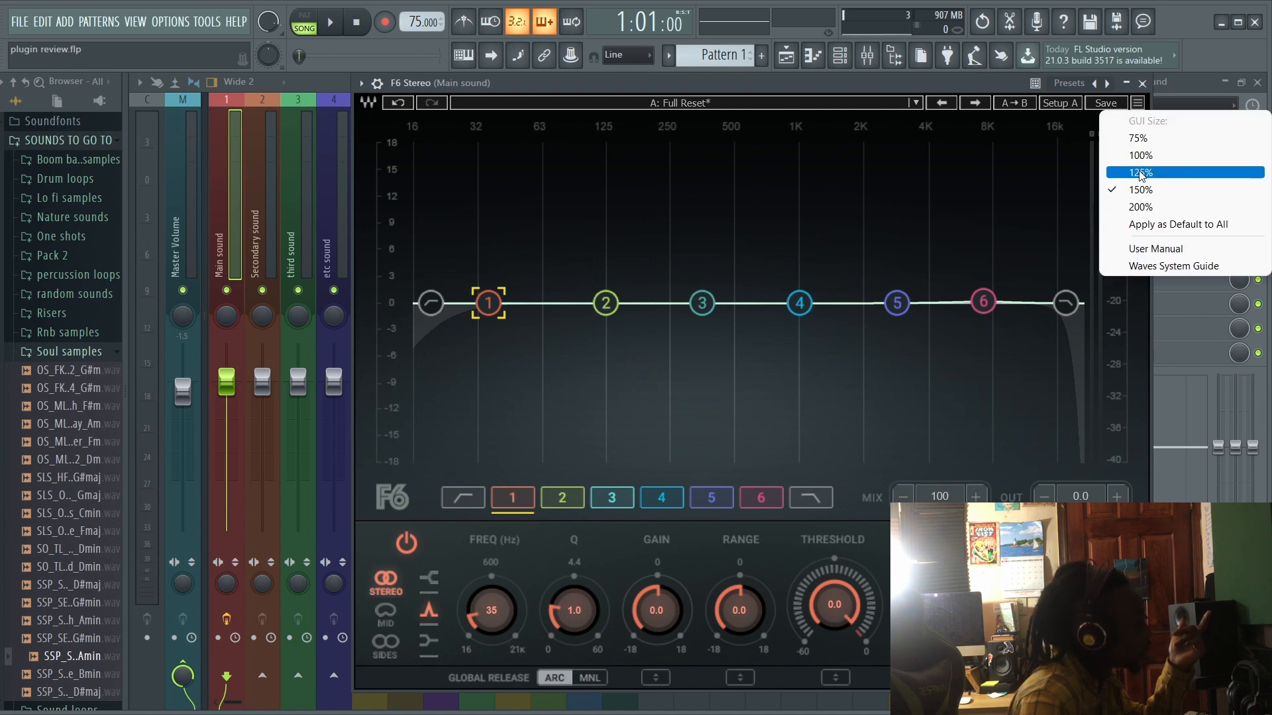
left_click(1141, 173)
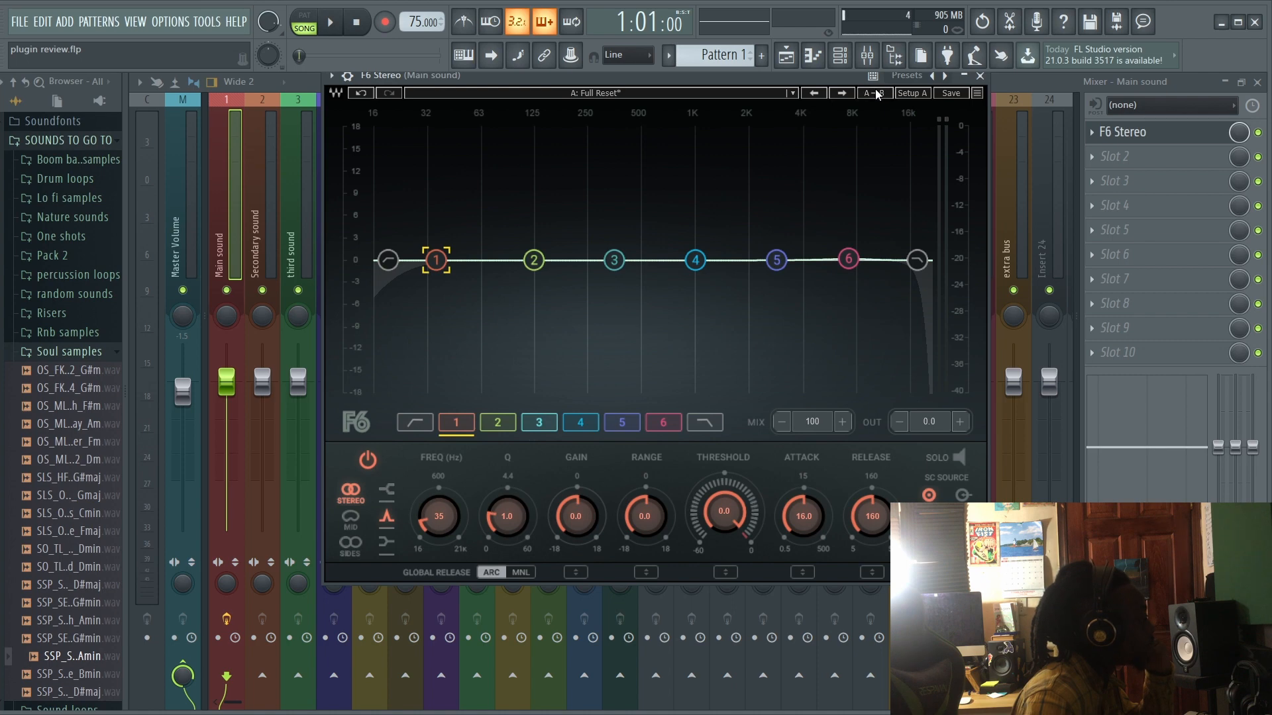
Step: Cycle through GlassyMaster to the Full Reset preset, and look over the factory preset list without changing the selection
left_click(840, 94)
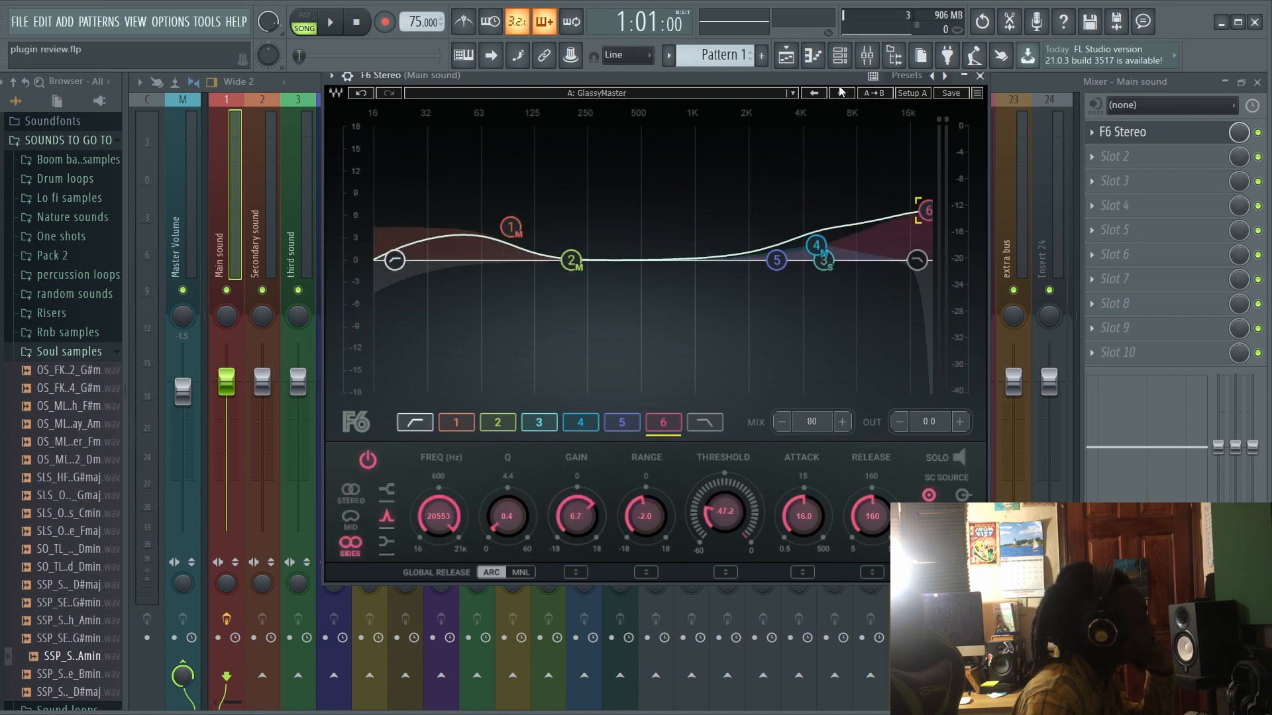
left_click(841, 94)
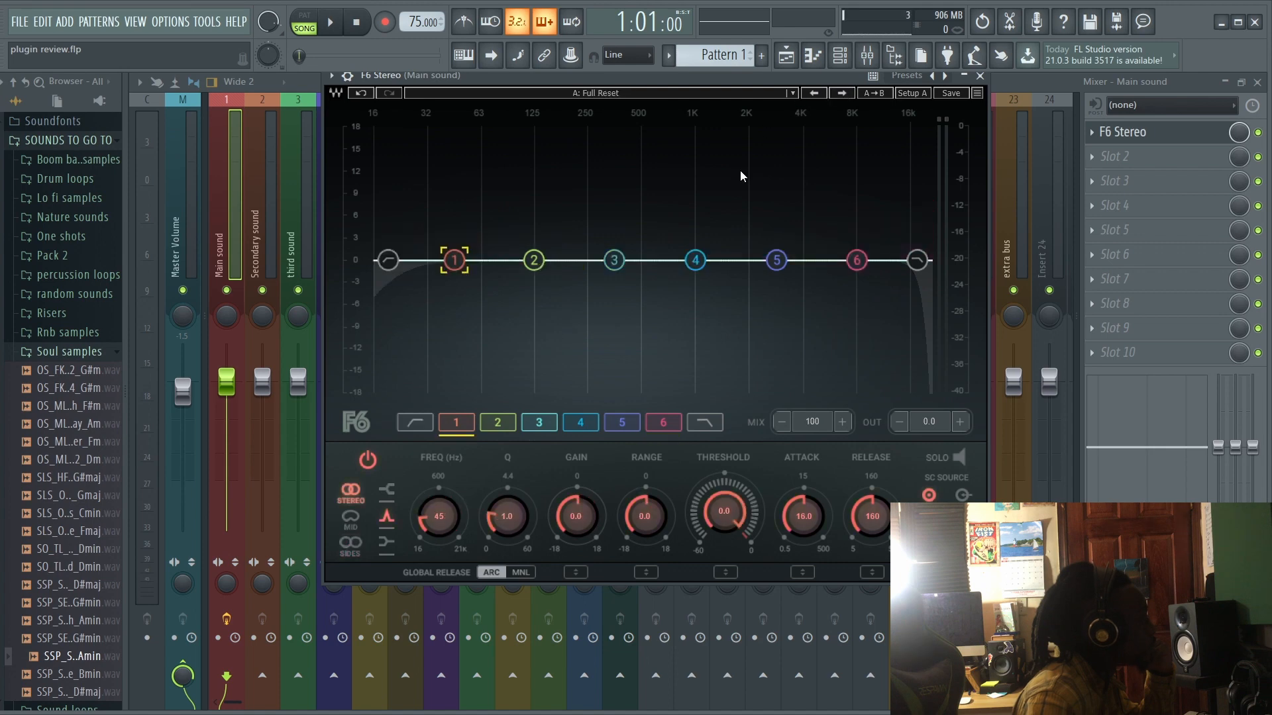
left_click(792, 94)
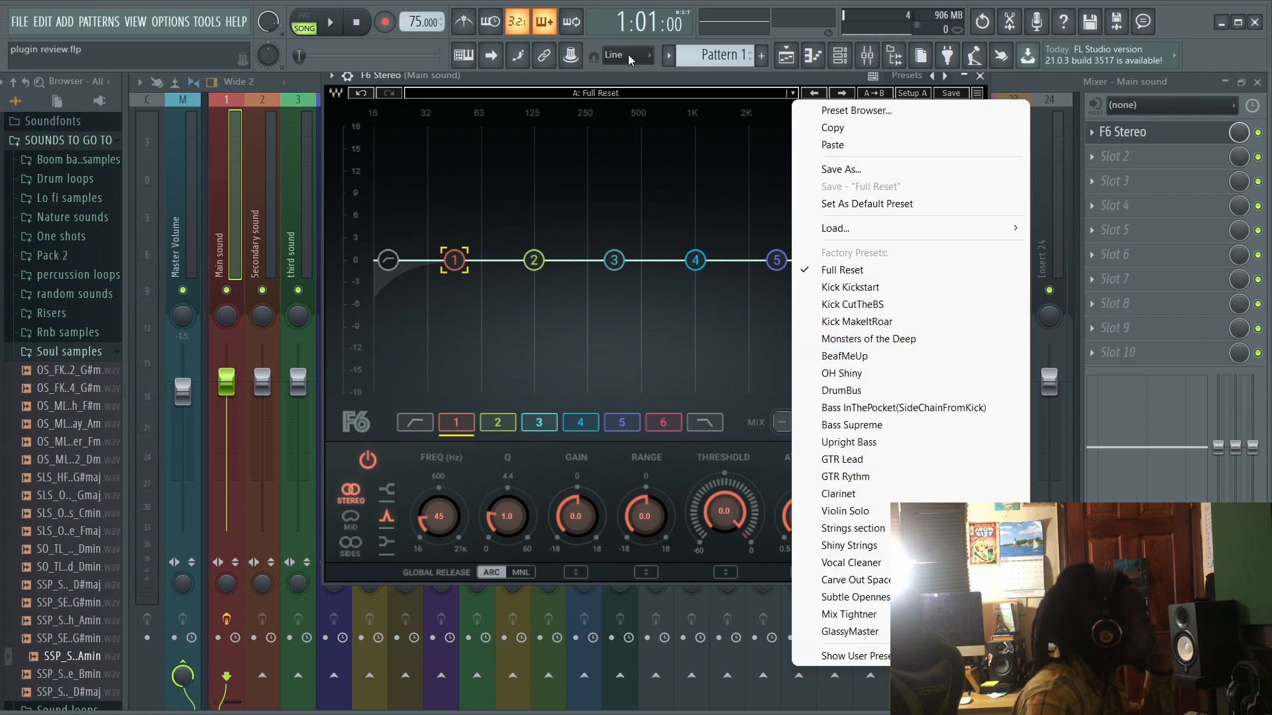
left_click(606, 90)
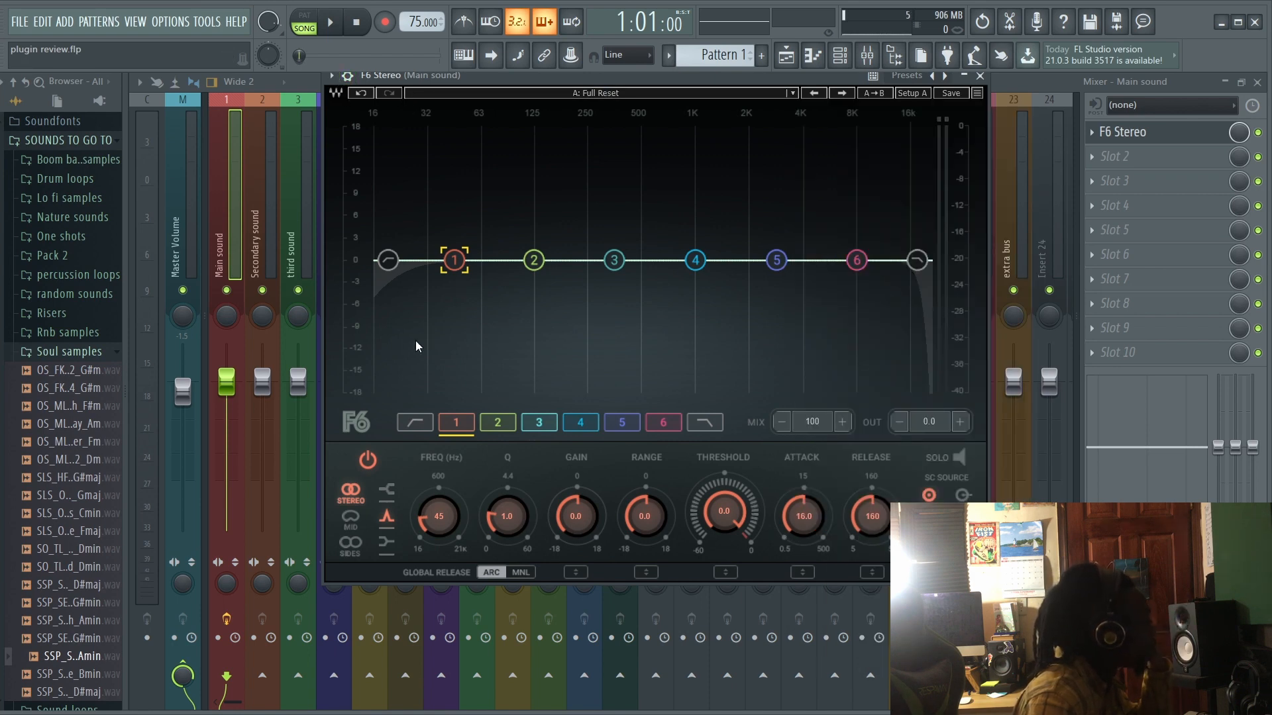
Step: Move band 6 to about 8599 Hz with 0.2 dB gain and band 5 to about 3016 Hz with 0.3 dB gain
left_click(857, 260)
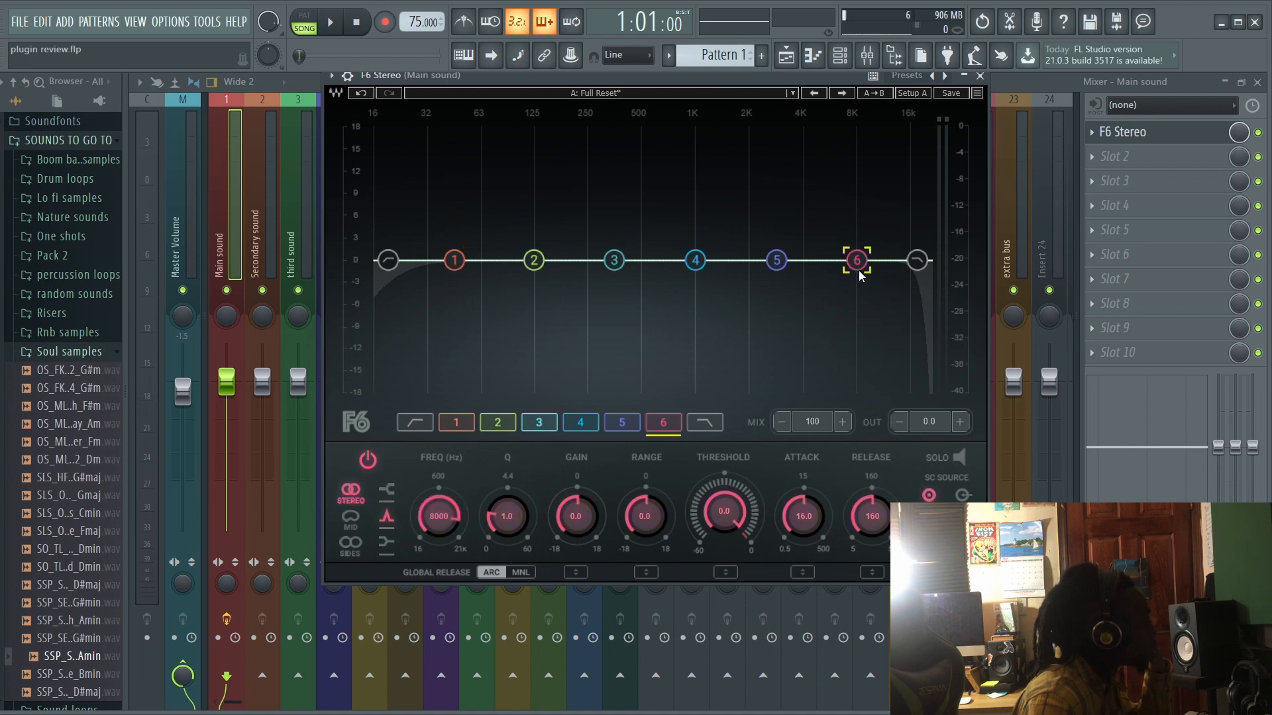
mouse_move(859, 271)
left_mouse_down()
mouse_move(854, 181)
mouse_move(838, 261)
mouse_move(869, 216)
mouse_move(870, 185)
mouse_move(863, 257)
left_mouse_up()
mouse_move(777, 260)
left_mouse_down()
mouse_move(763, 198)
mouse_move(785, 266)
left_mouse_up()
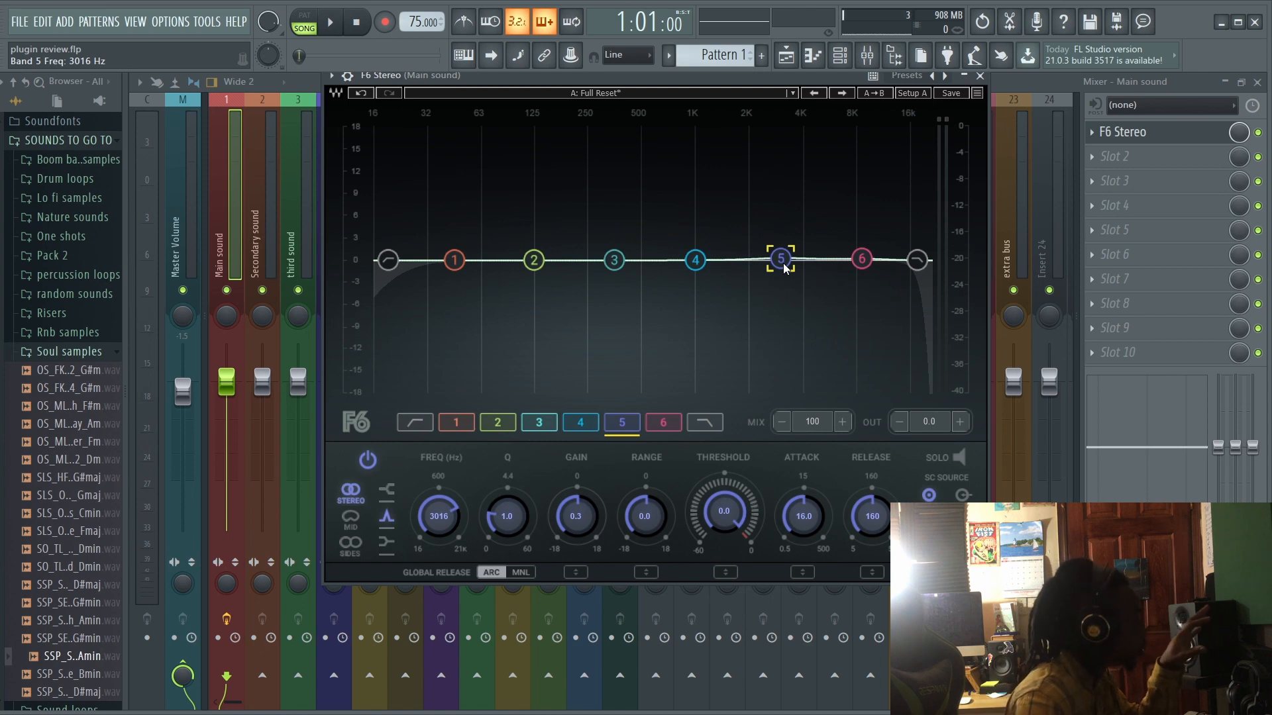
Step: Lower band 4's frequency, and move band 3 to about 379 Hz, 0.1 dB, band 2 to 131 Hz, 0.8 dB, band 1 to 46 Hz, 0.4 dB
left_click_drag(696, 262, 620, 260)
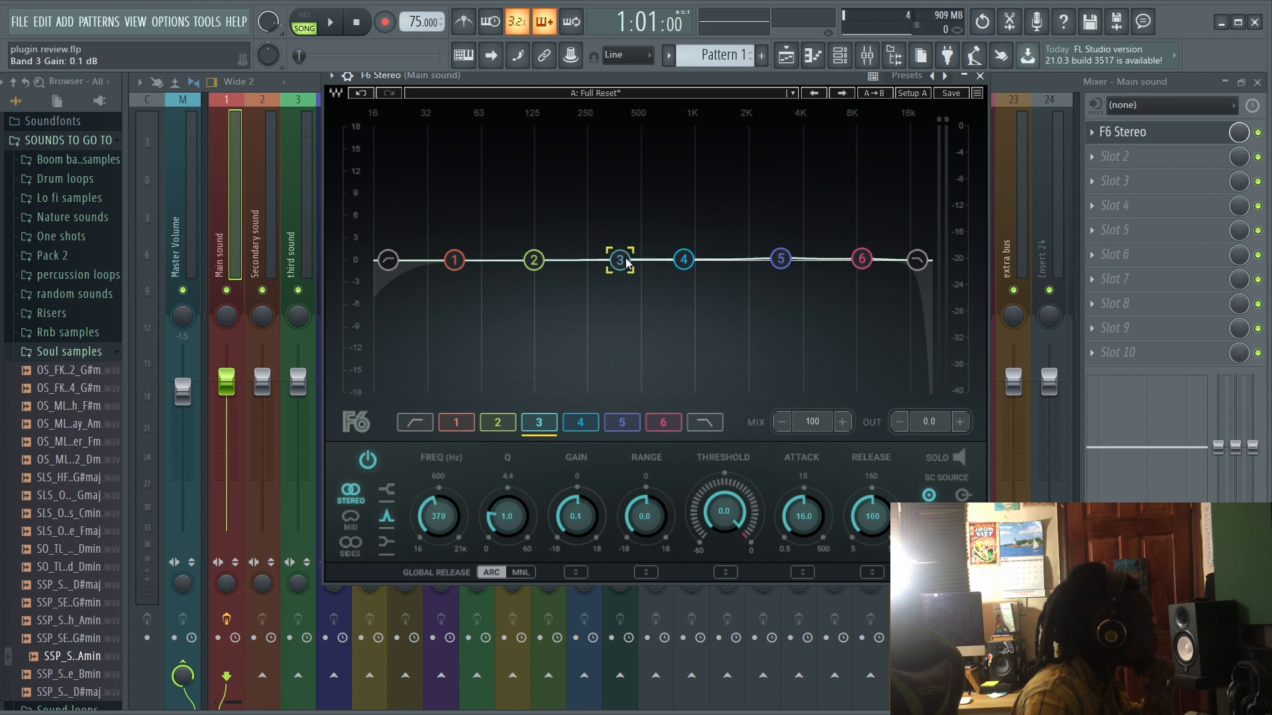
mouse_move(537, 263)
left_mouse_down()
mouse_move(531, 191)
mouse_move(537, 257)
left_mouse_up()
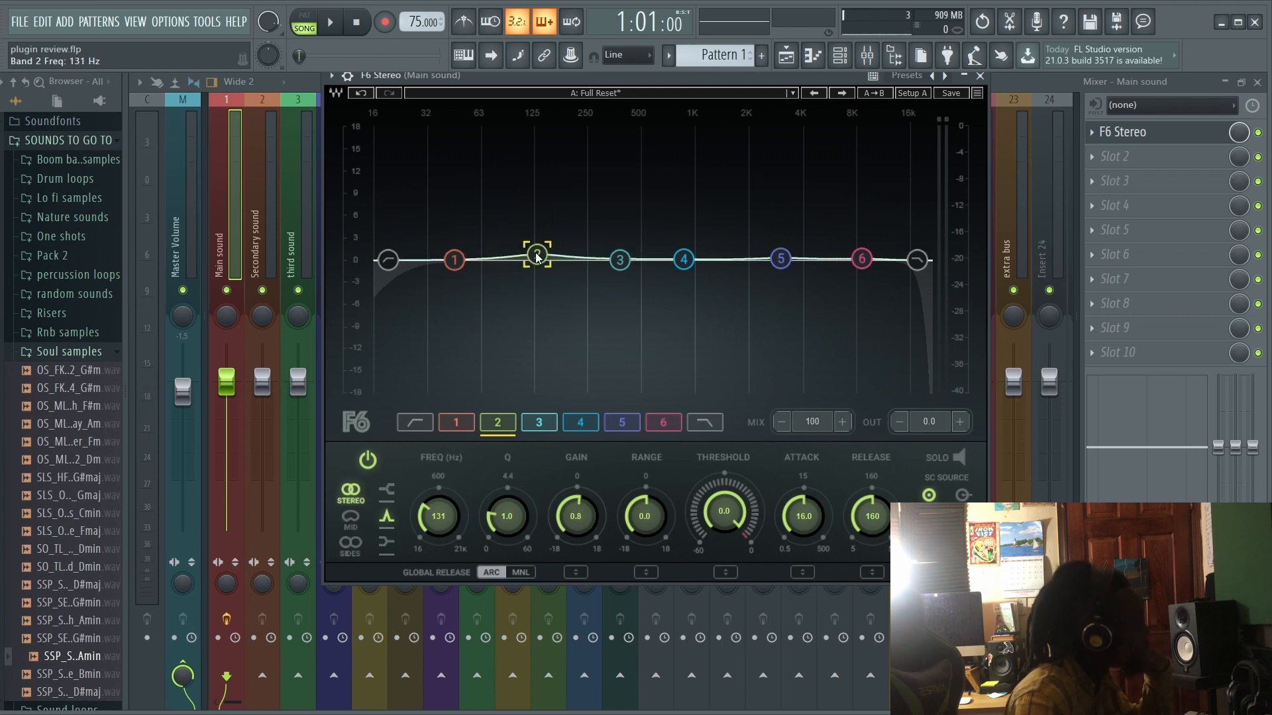
mouse_move(449, 257)
left_mouse_down()
mouse_move(453, 245)
mouse_move(444, 259)
left_mouse_up()
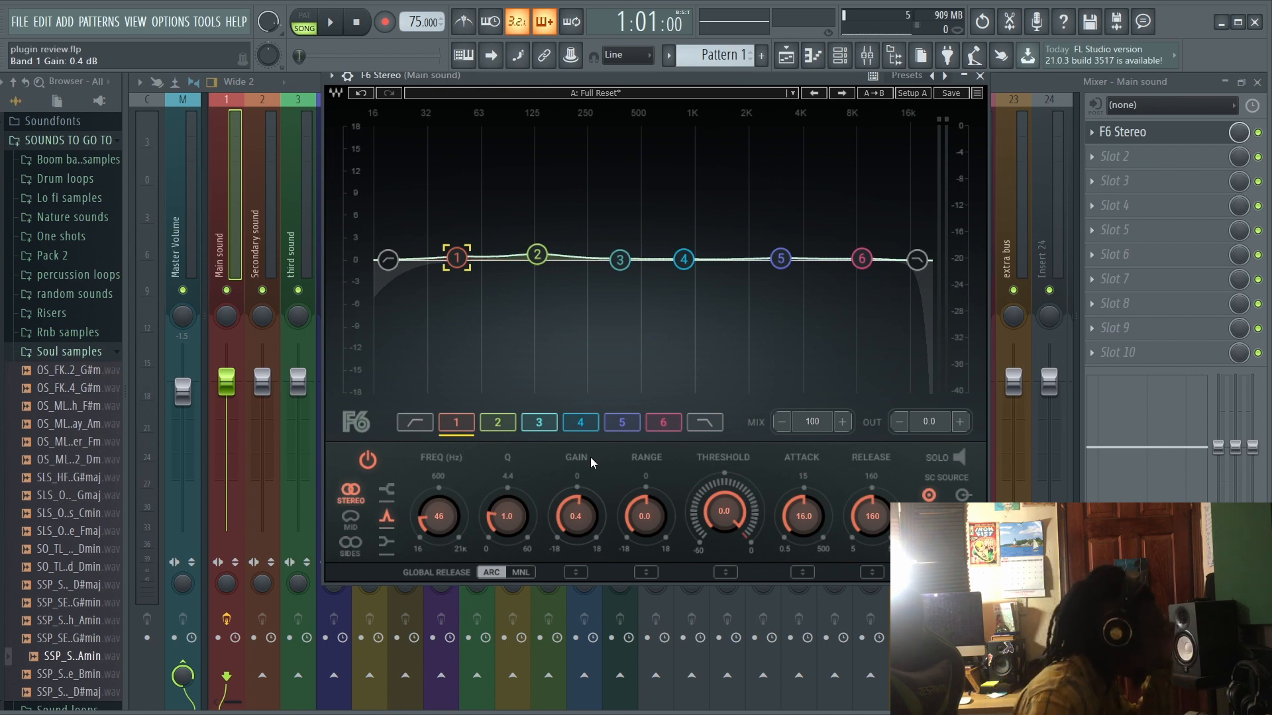
Step: Set band 6's frequency to about 10007 Hz
left_click(860, 259)
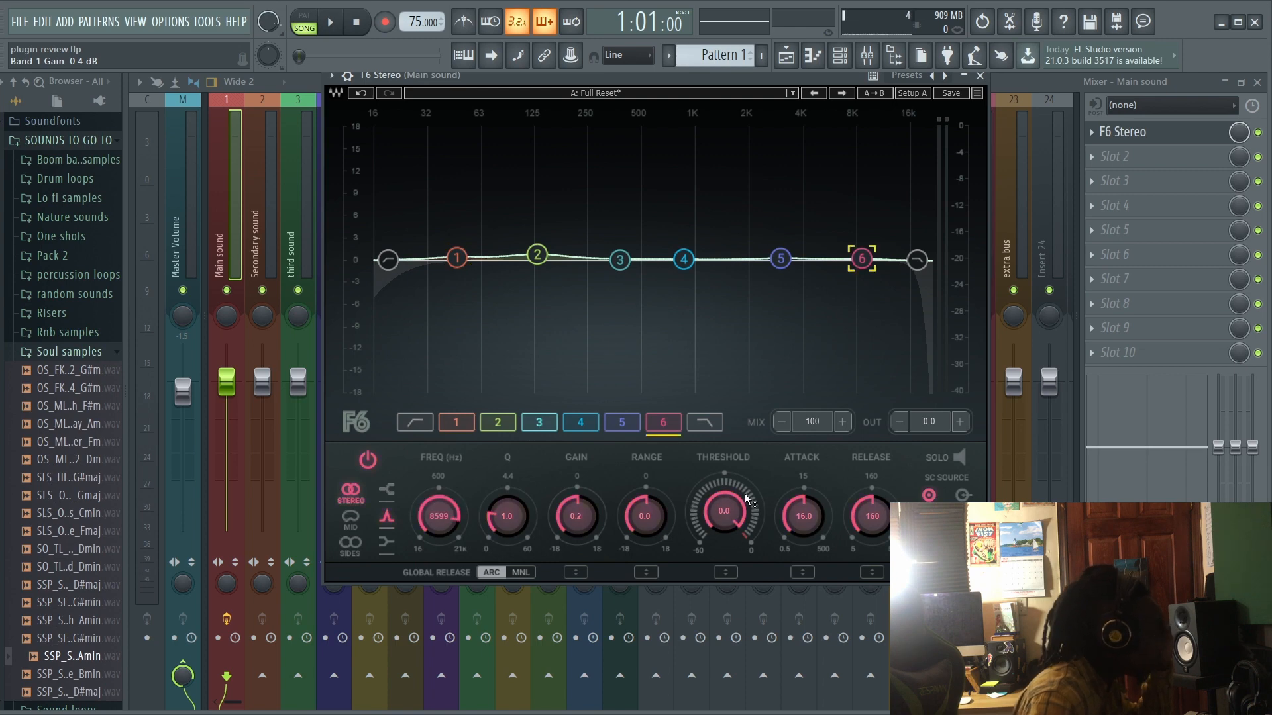
mouse_move(446, 518)
left_mouse_down()
mouse_move(446, 497)
mouse_move(447, 712)
mouse_move(447, 476)
mouse_move(447, 602)
mouse_move(447, 500)
left_mouse_up()
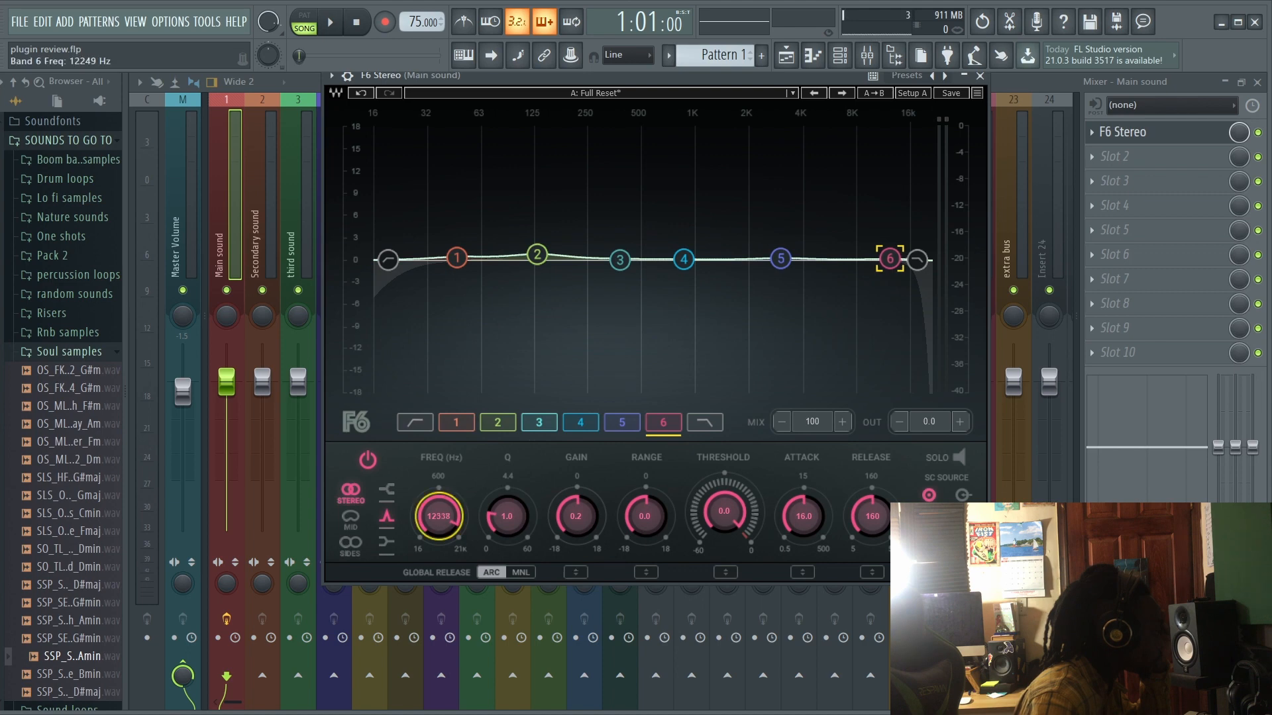
left_click_drag(439, 516, 507, 538)
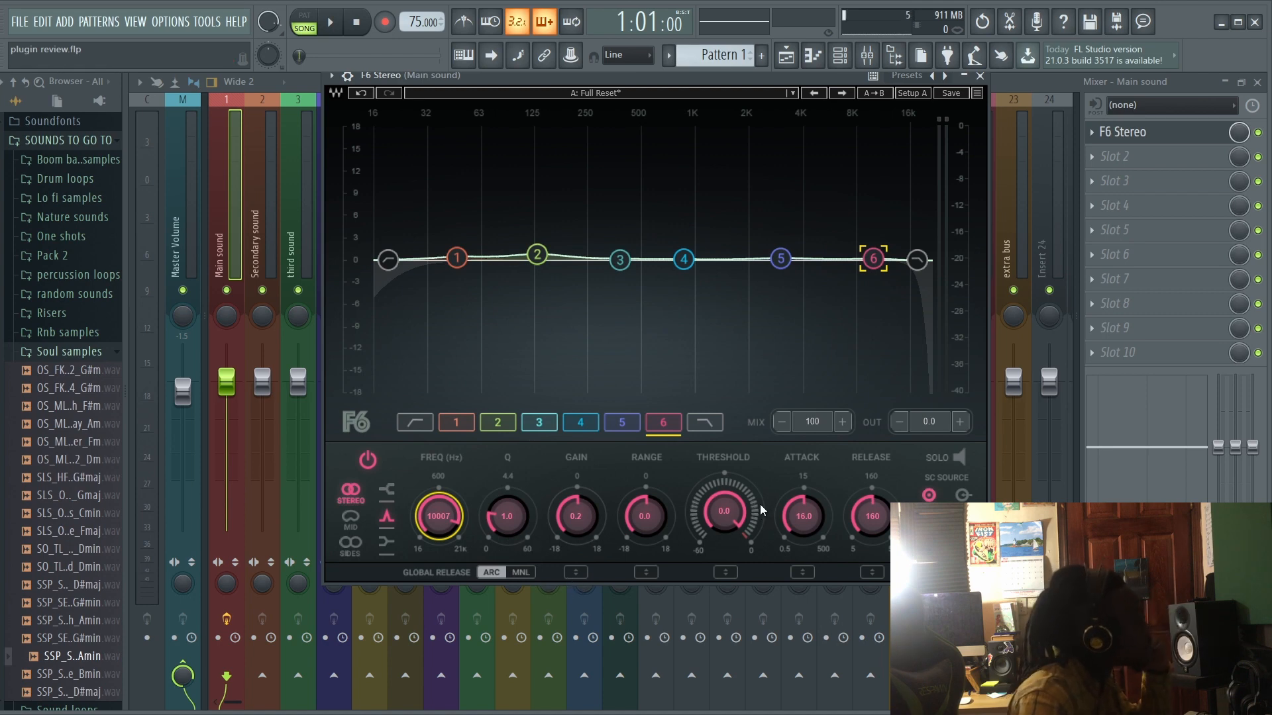
Step: Try raising the plugin's output level to 2.1 dB and bring it back down to 0.0 dB
left_click(956, 422)
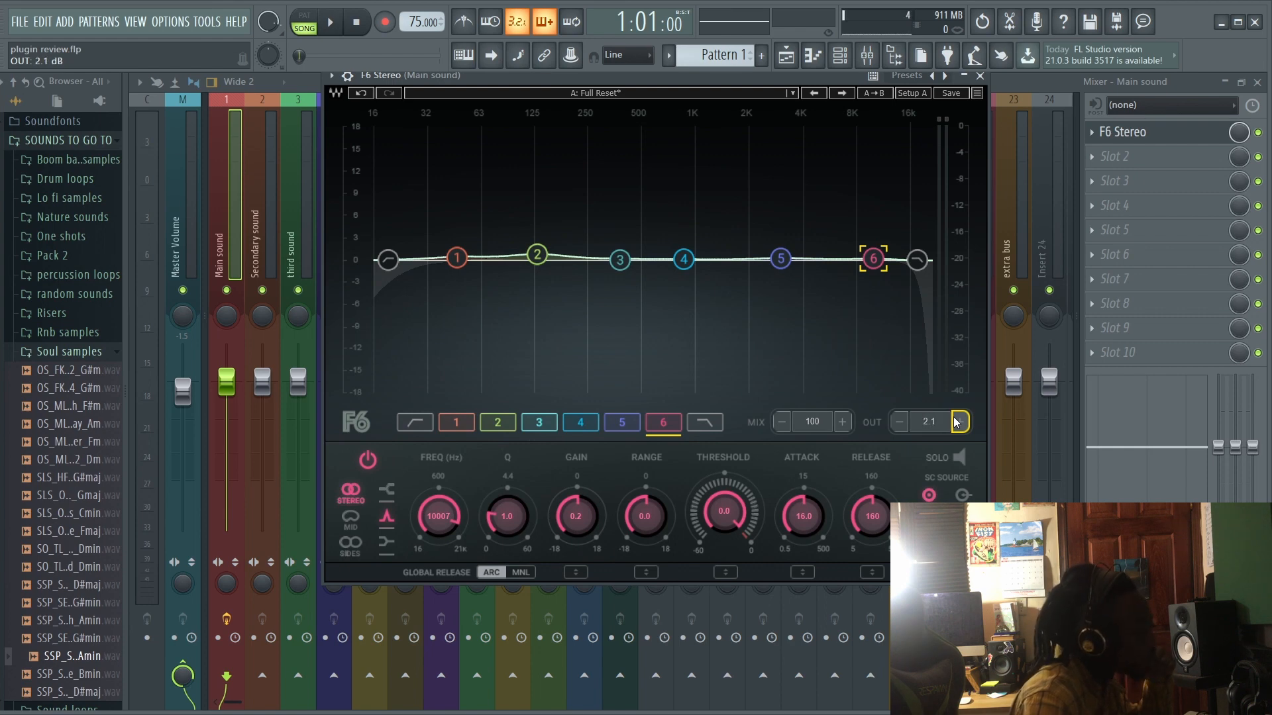
left_click(900, 424)
left_click(901, 423)
left_click(901, 422)
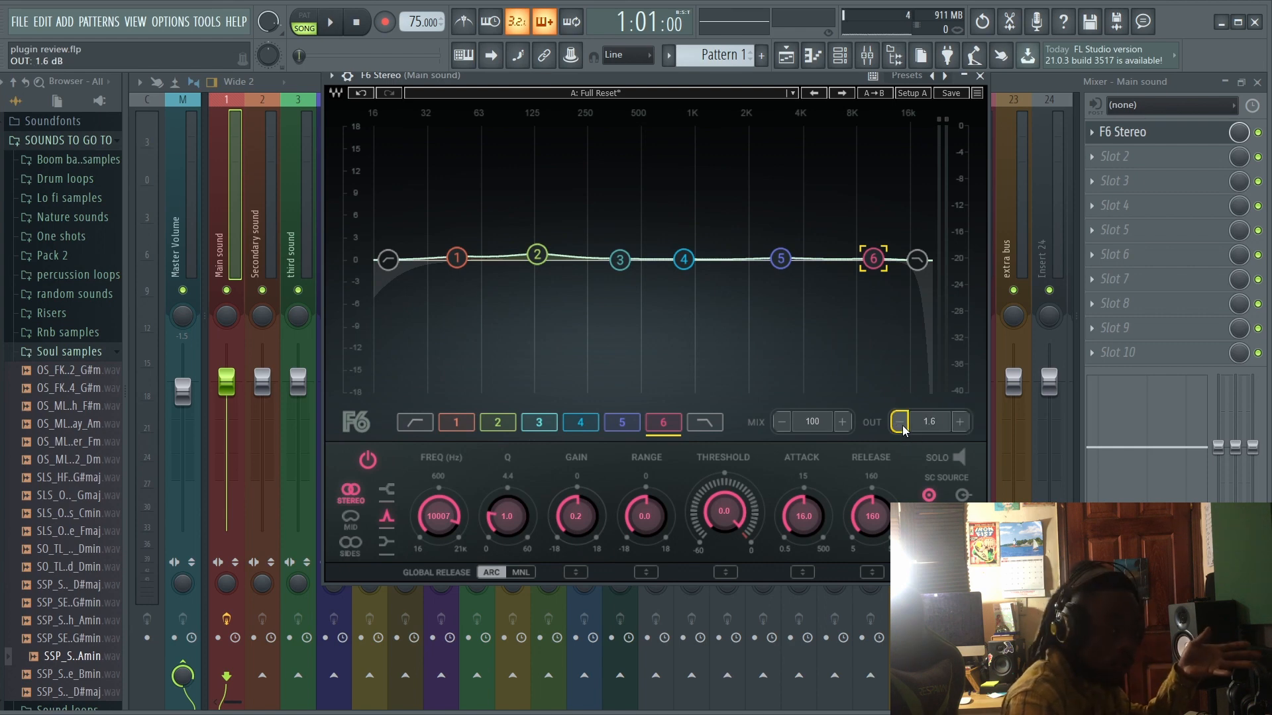
left_click(901, 423)
left_click(901, 422)
left_click(901, 423)
left_click(901, 423)
left_click(901, 423)
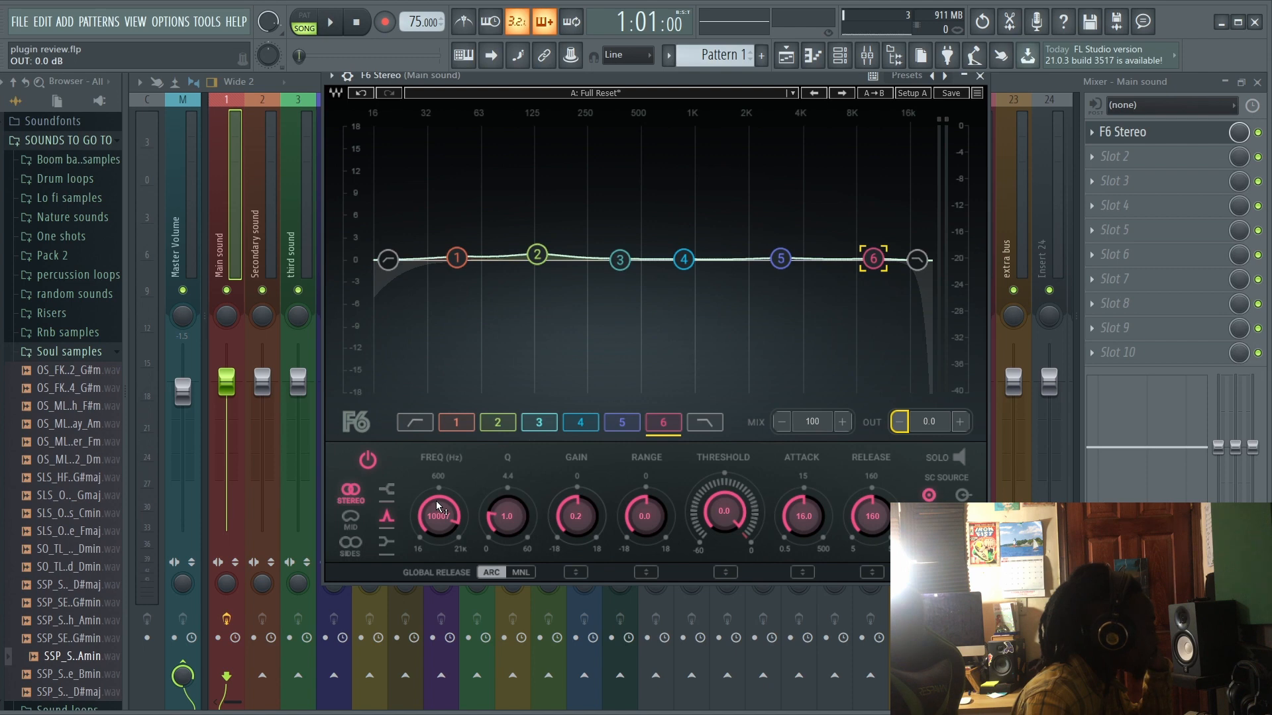
Step: Set band 6's gain to -0.2 dB and release to 126 ms, trying its Q and threshold controls but leaving them at 1.0 and 0.0 dB
mouse_move(506, 516)
left_mouse_down()
mouse_move(506, 536)
mouse_move(506, 509)
left_mouse_up()
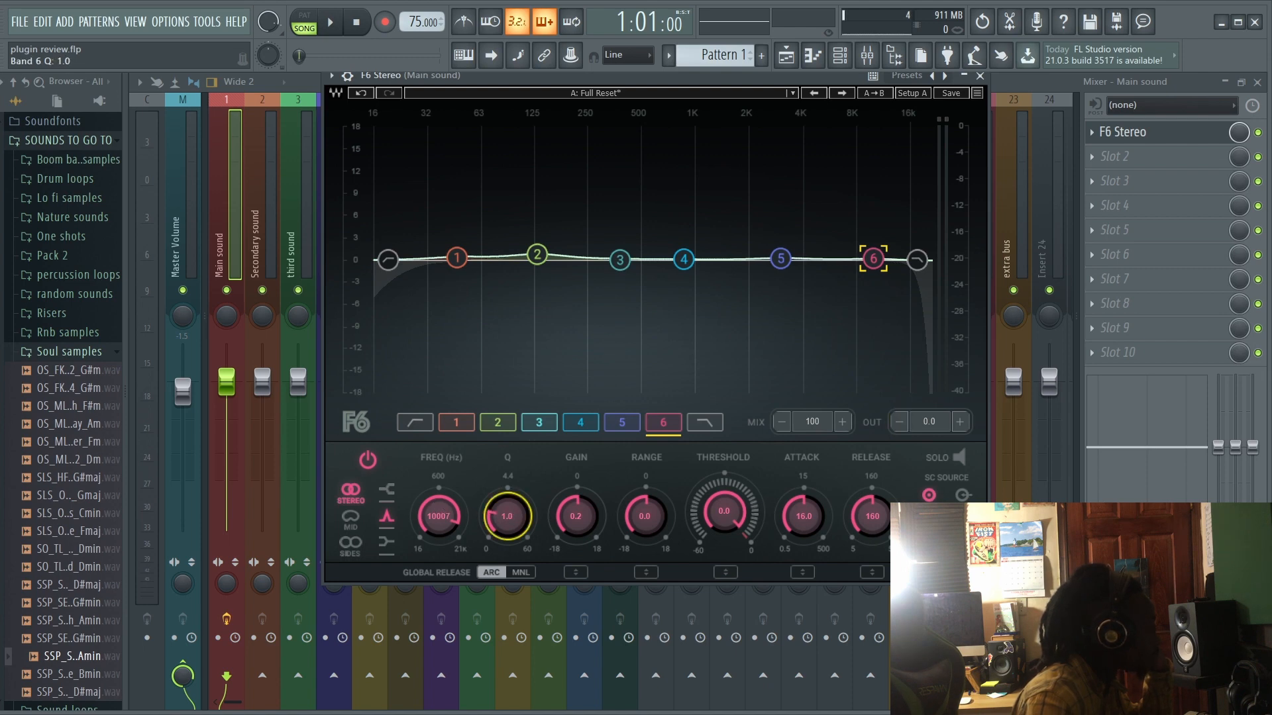
left_click_drag(579, 519, 579, 525)
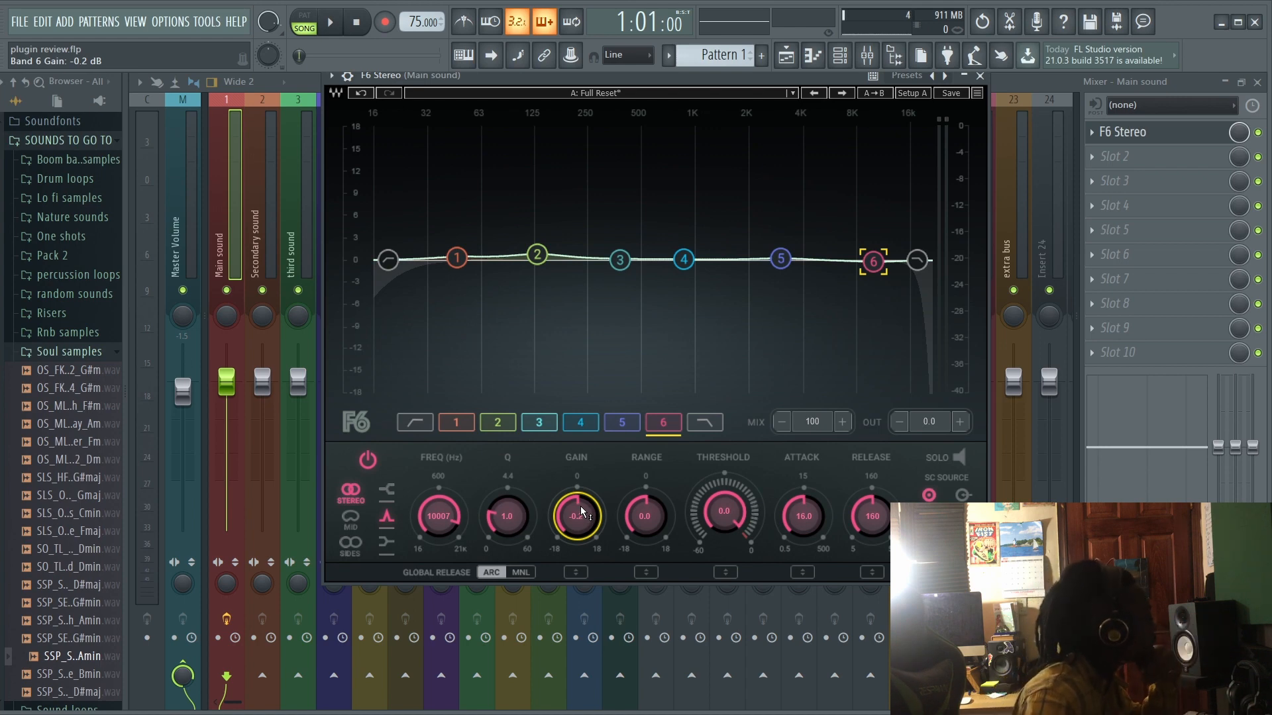
left_click_drag(731, 517, 731, 556)
left_click_drag(730, 510, 725, 451)
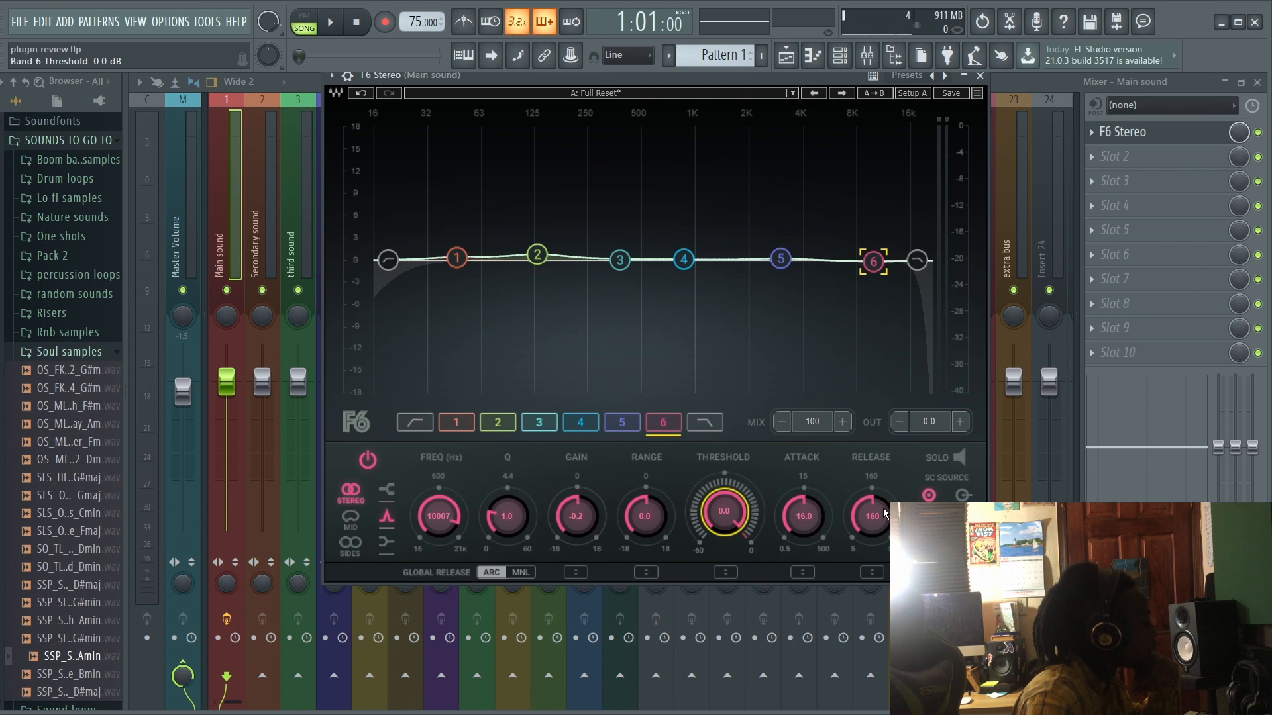
left_click(868, 572)
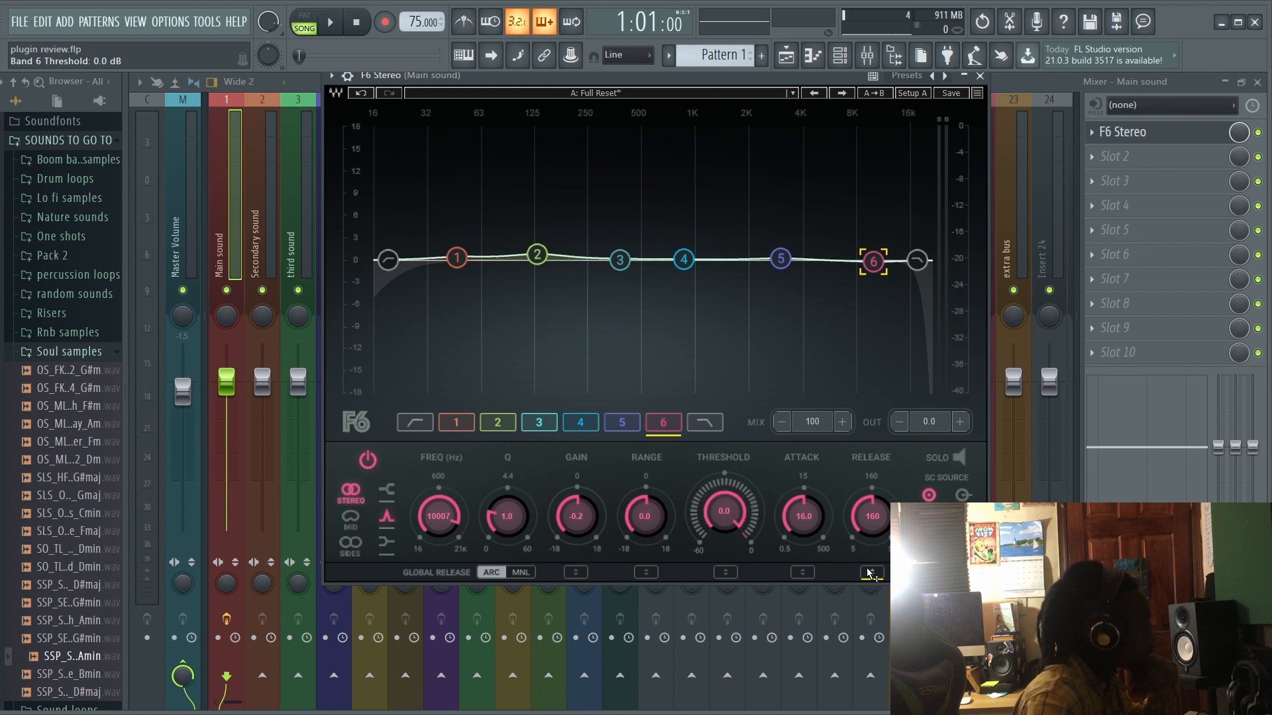
left_click_drag(868, 570, 872, 560)
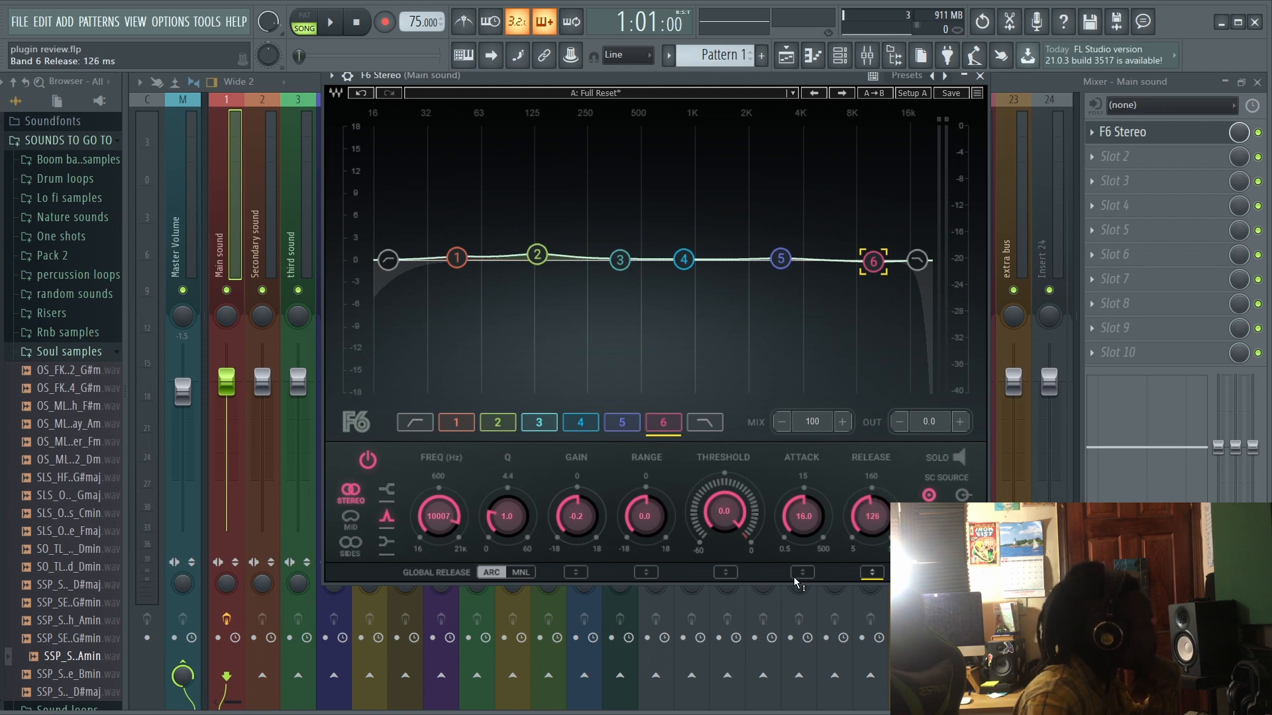
Step: Set the attack of all bands to 10.3 ms, and band 6's range to 7.1 dB, gain to 0.4 dB and frequency to 13849 Hz
left_click_drag(801, 572, 801, 569)
mouse_move(644, 516)
left_mouse_down()
mouse_move(644, 527)
mouse_move(645, 511)
left_mouse_up()
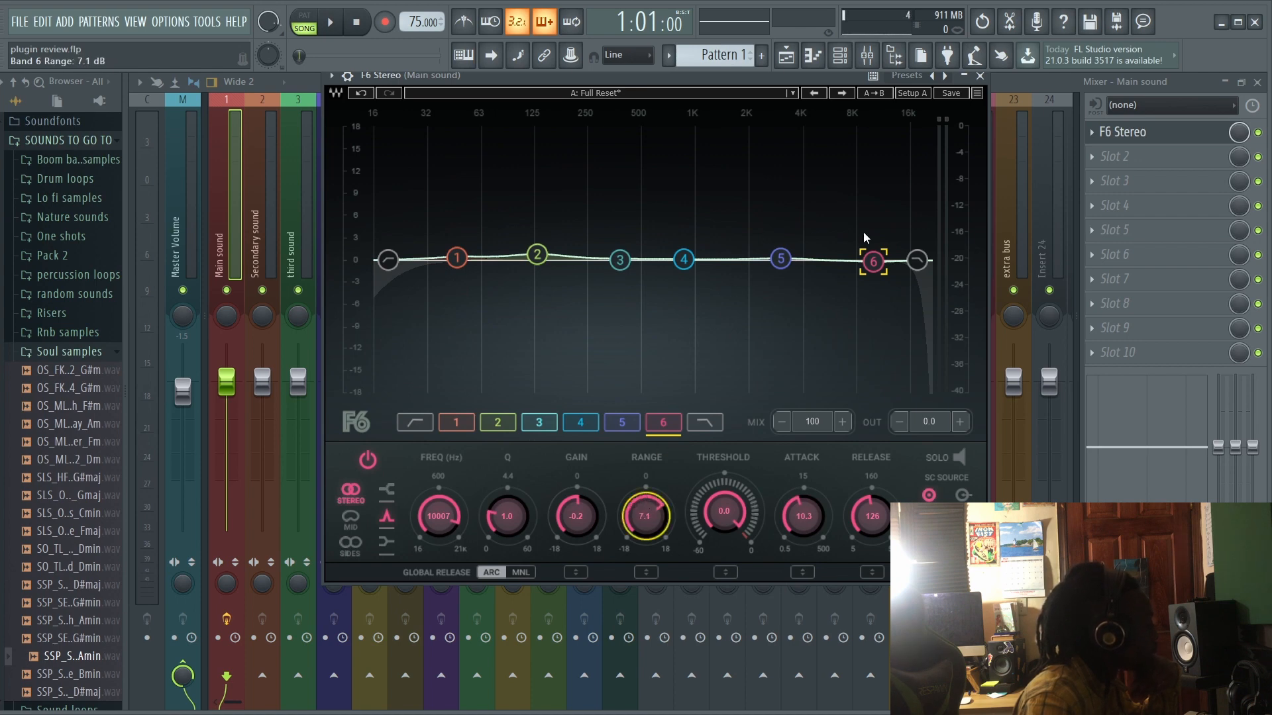
mouse_move(564, 517)
left_mouse_down()
mouse_move(563, 506)
mouse_move(564, 528)
mouse_move(564, 511)
left_mouse_up()
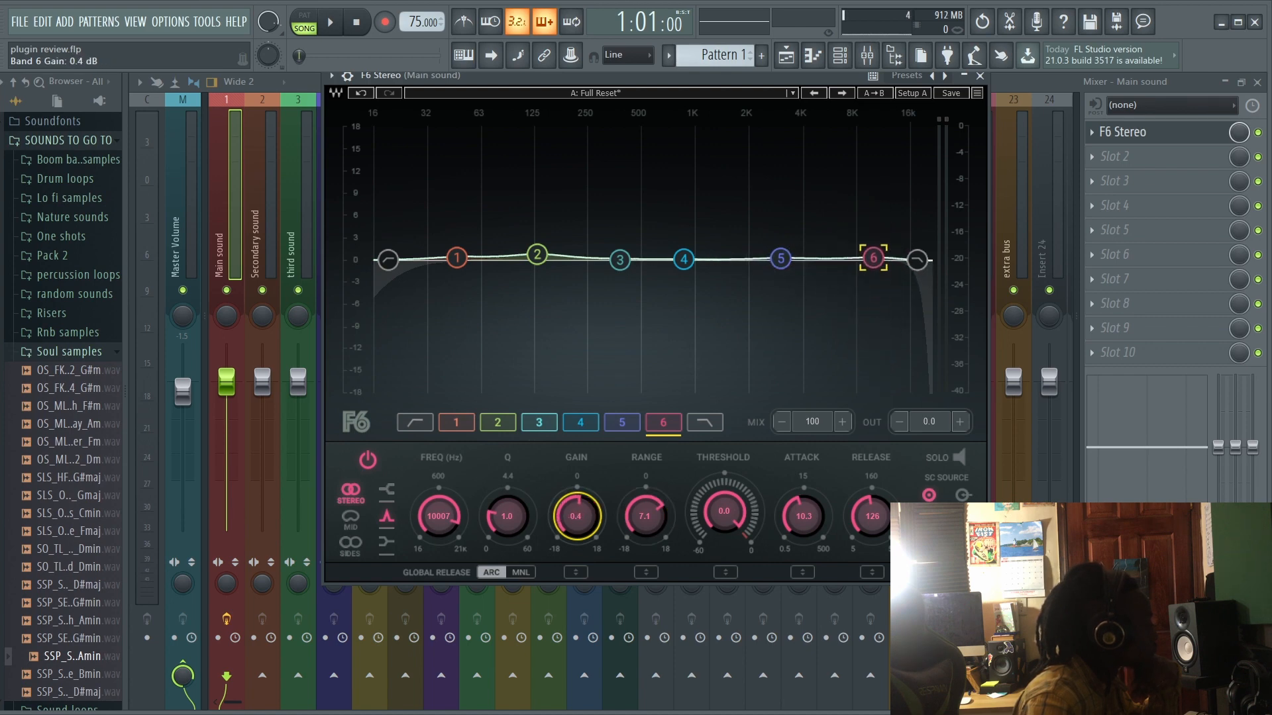
mouse_move(432, 516)
left_mouse_down()
mouse_move(431, 550)
mouse_move(434, 526)
mouse_move(448, 530)
left_mouse_up()
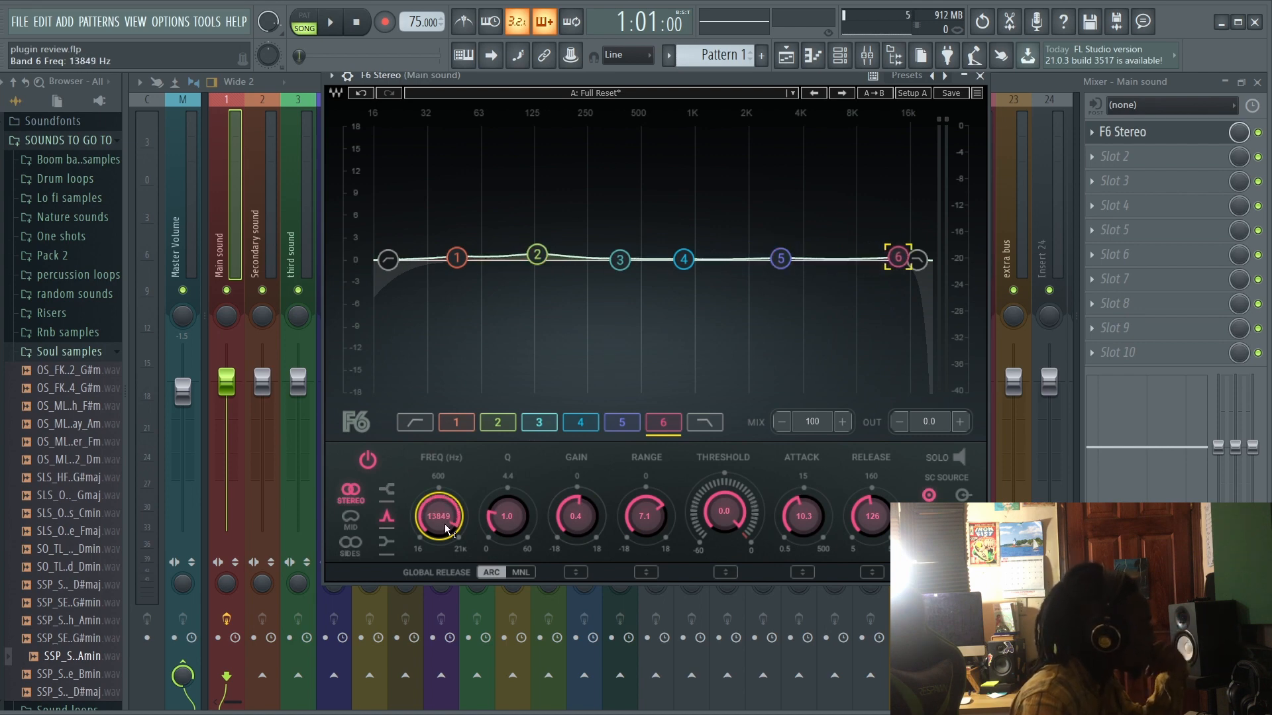
Step: Try the shelf types on band 6 and return it to Bell, and change its mode through Mid to Sides
left_click(385, 494)
left_click(387, 517)
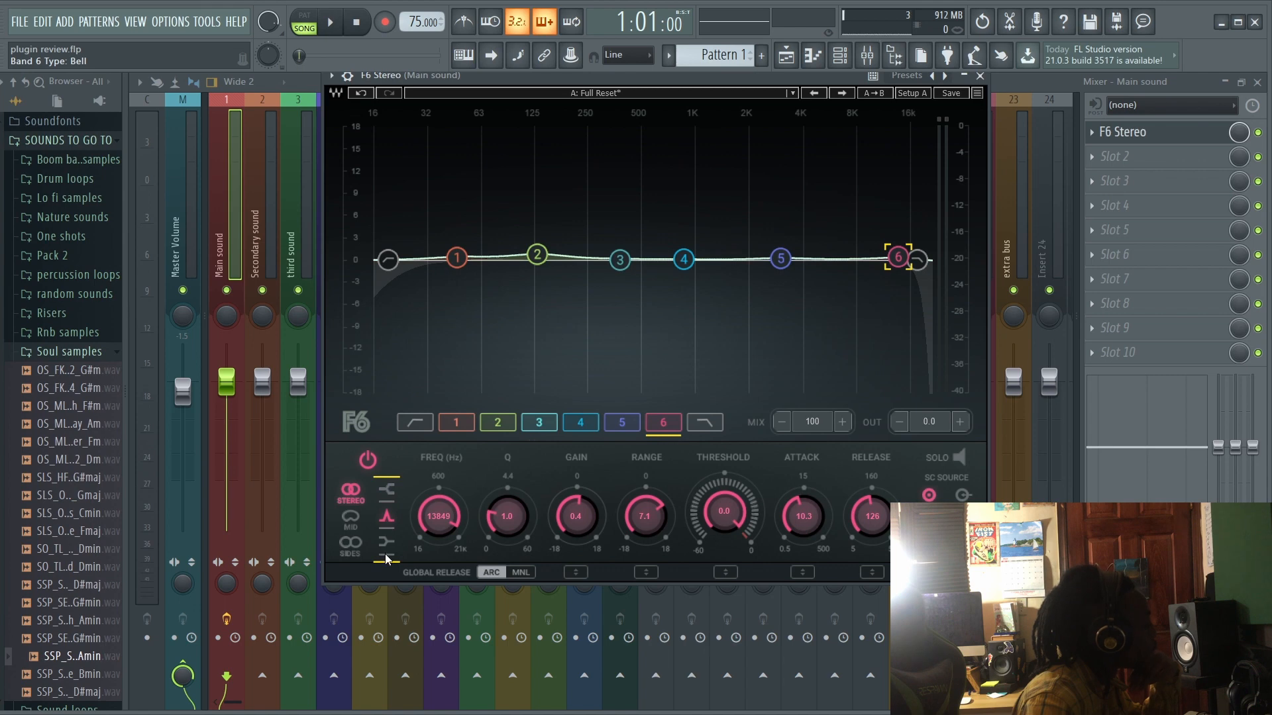
left_click(387, 543)
left_click(387, 518)
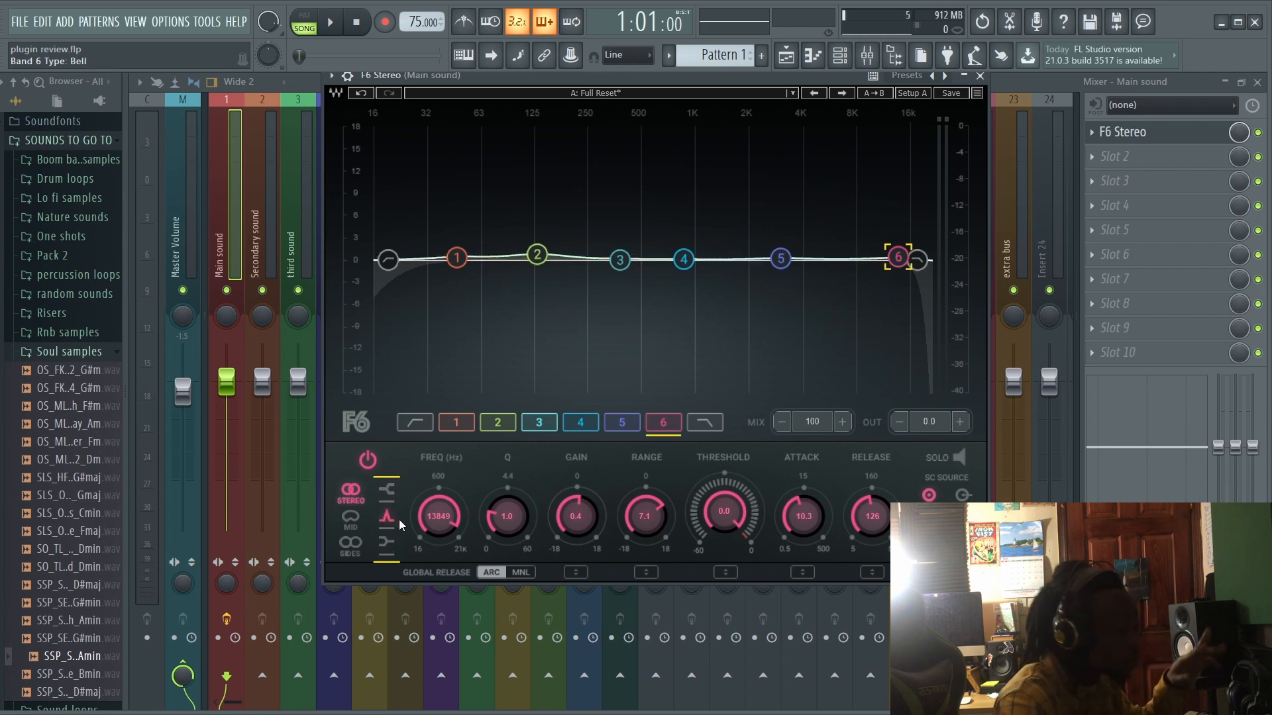
left_click(356, 521)
left_click(355, 548)
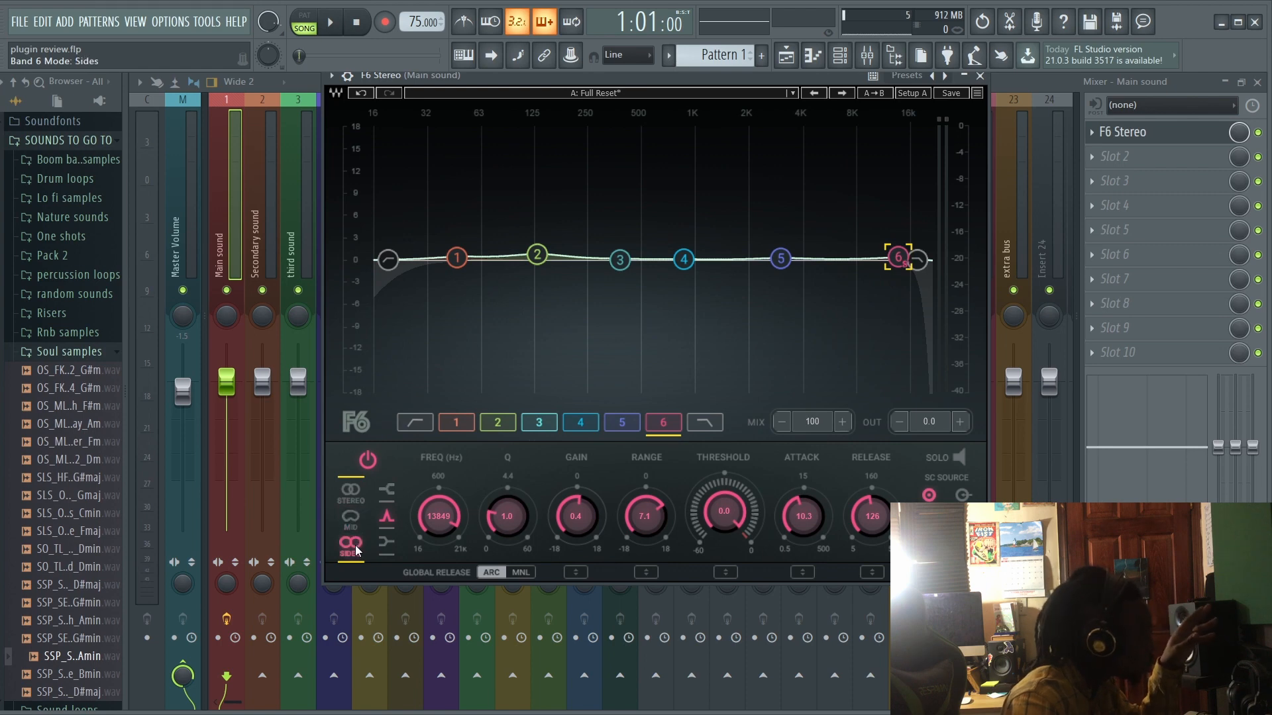
Step: Switch band 6 off and back on, and move it to about 12203 Hz, 0.1 dB
left_click(369, 460)
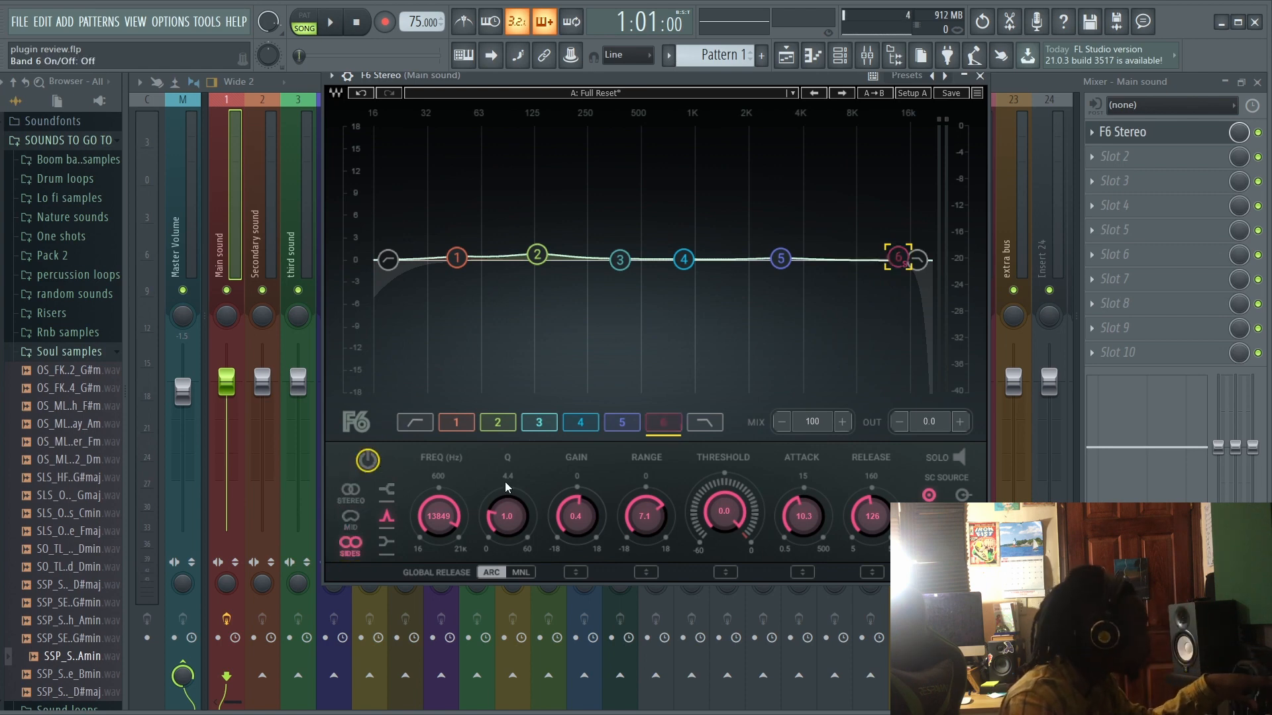
left_click(369, 461)
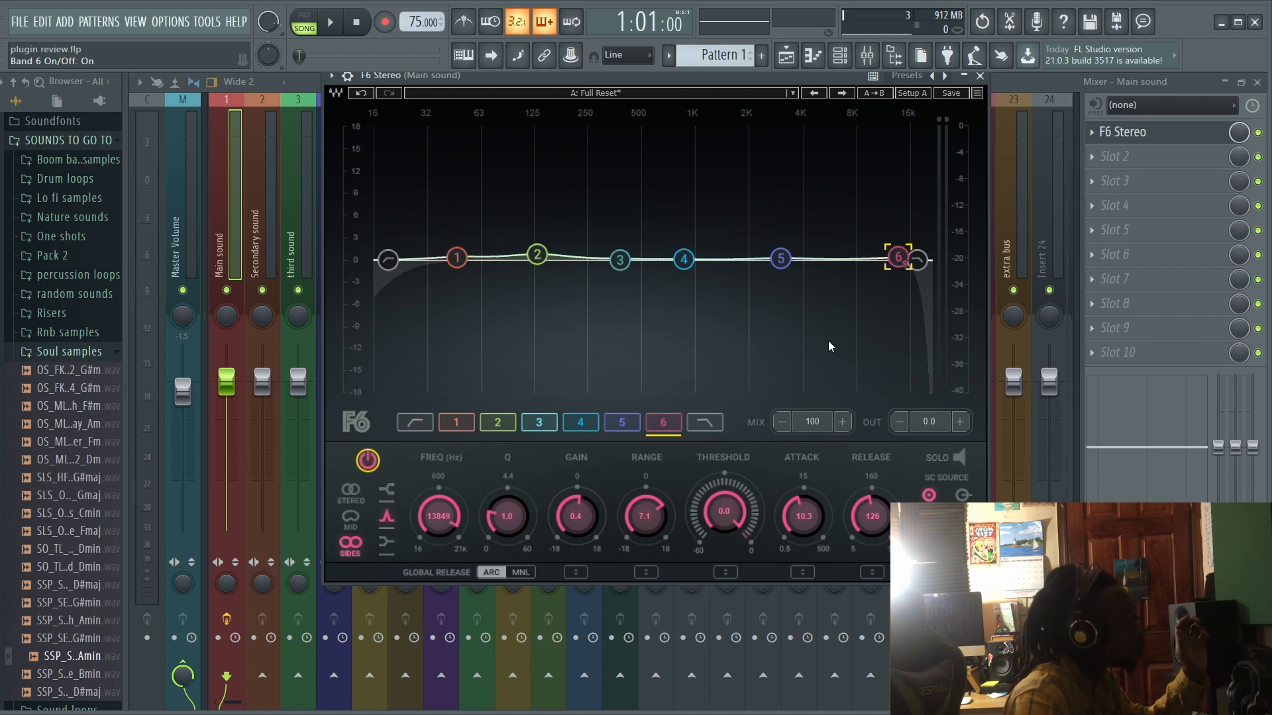
mouse_move(890, 263)
left_mouse_down()
mouse_move(841, 272)
mouse_move(874, 285)
mouse_move(876, 388)
mouse_move(903, 213)
mouse_move(877, 331)
mouse_move(909, 278)
mouse_move(883, 250)
mouse_move(889, 260)
left_mouse_up()
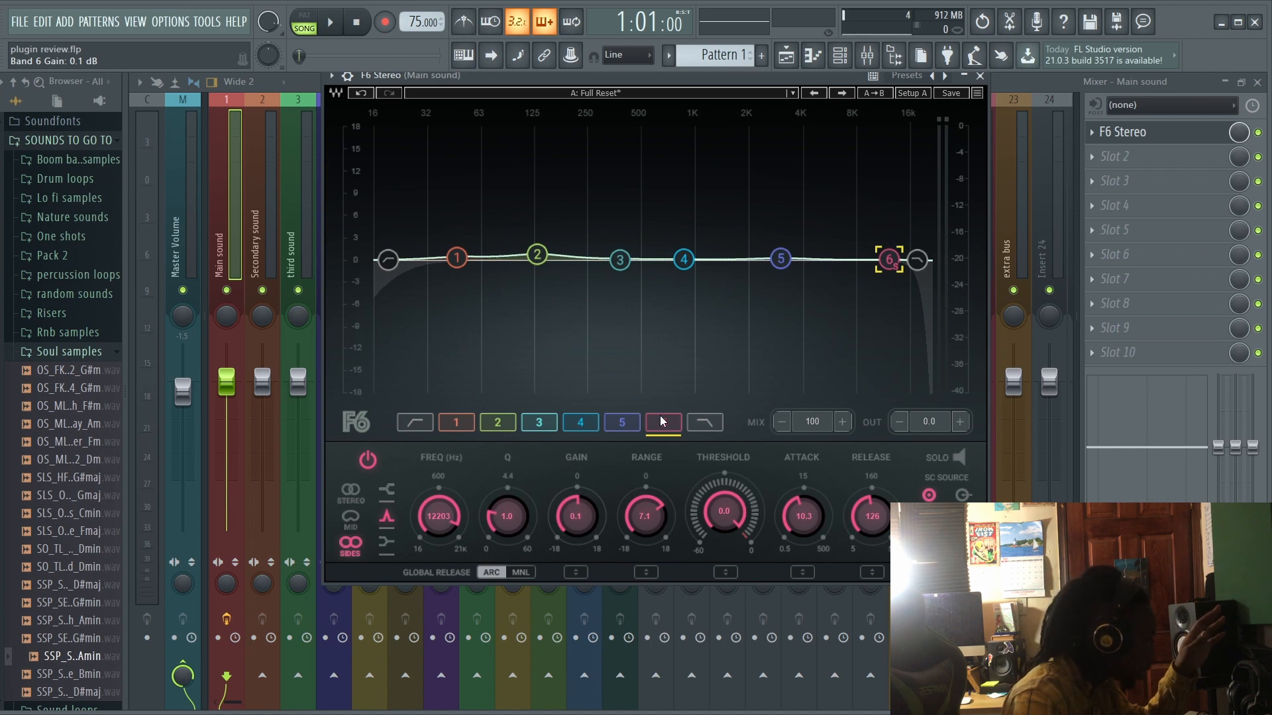
Step: Enable the low-pass filter, try a 24 dB/Oct slope, and set it to 4554 Hz with a 6 dB/Oct slope
left_click(706, 423)
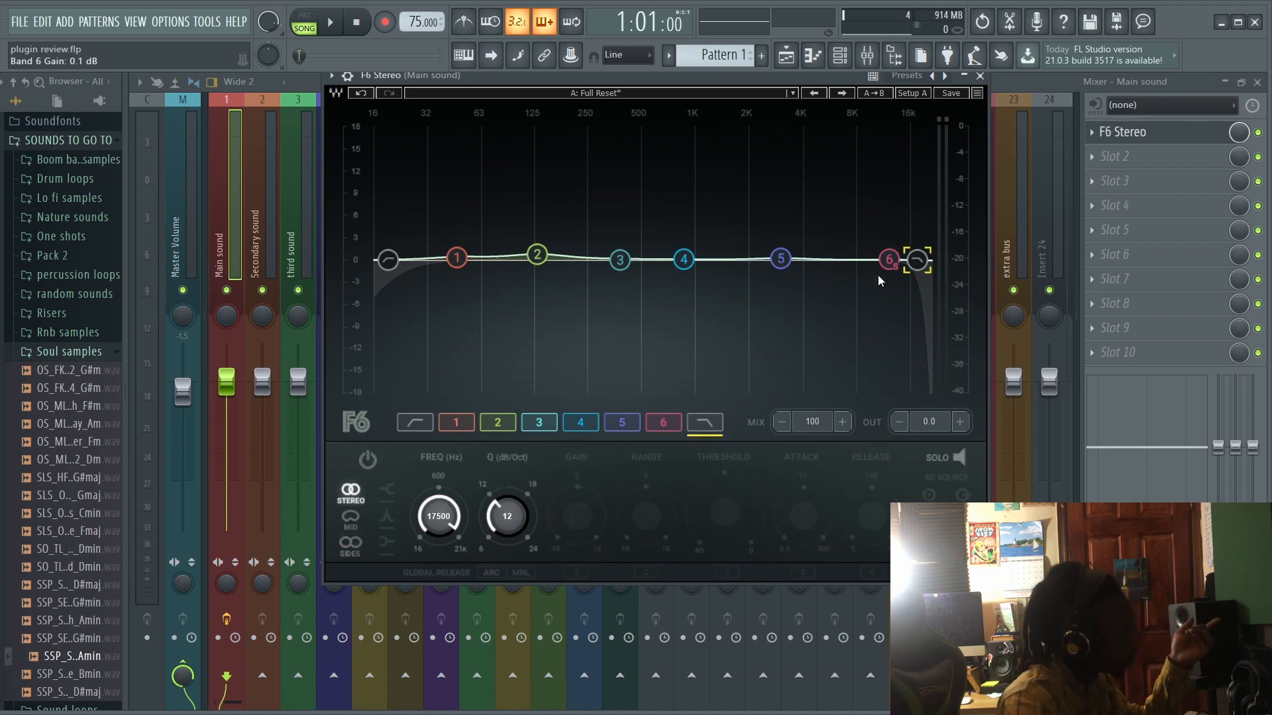
left_click(368, 460)
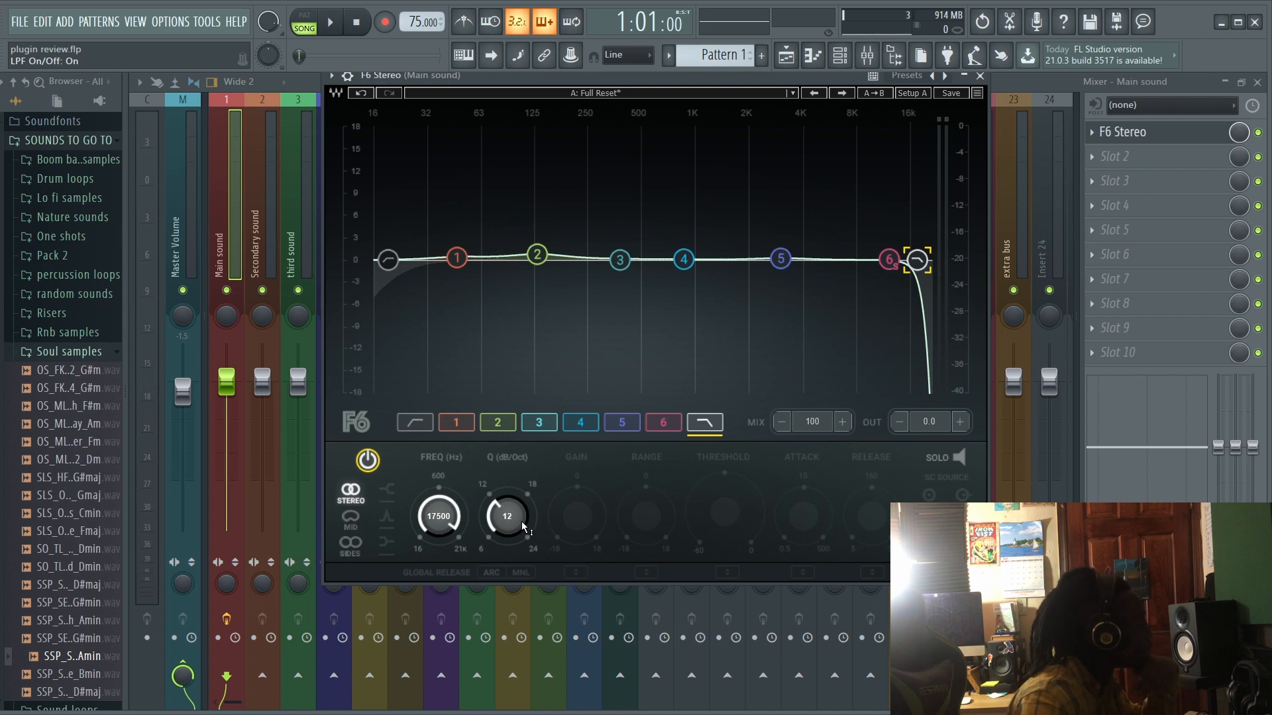
left_click_drag(524, 527, 524, 497)
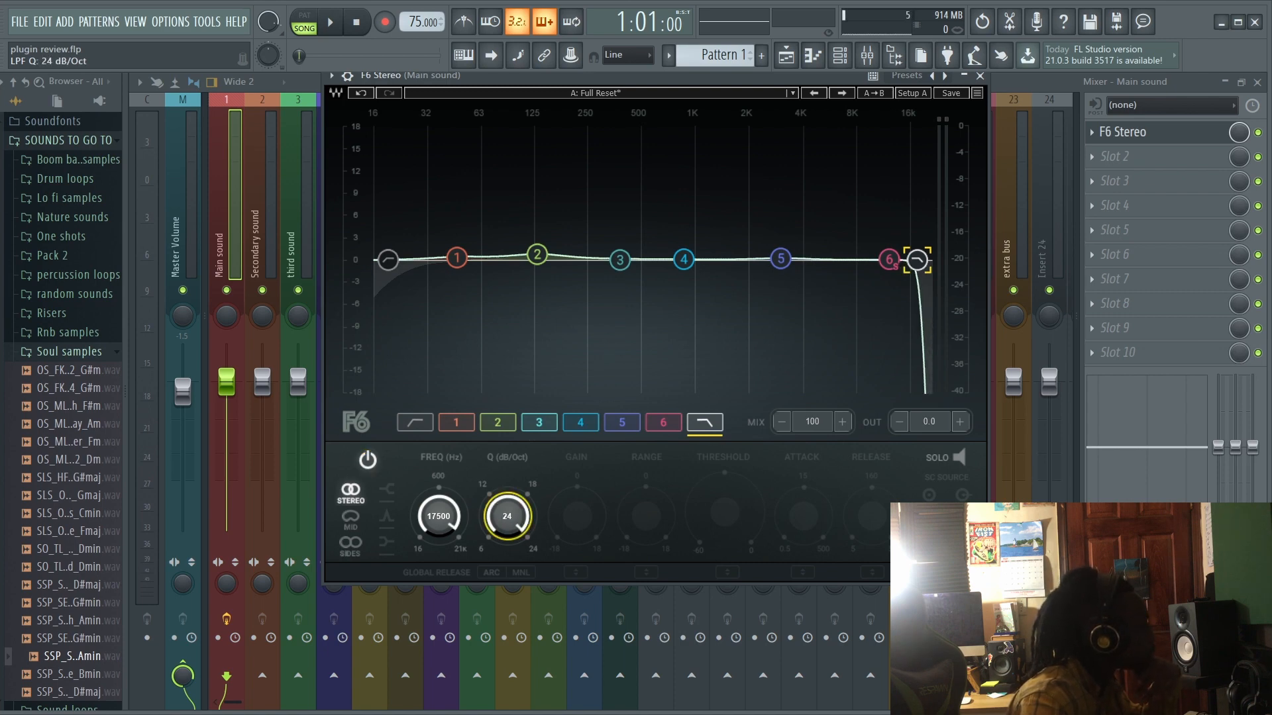
left_click_drag(917, 259, 813, 259)
mouse_move(523, 516)
left_mouse_down()
mouse_move(523, 556)
mouse_move(507, 497)
mouse_move(503, 510)
left_mouse_up()
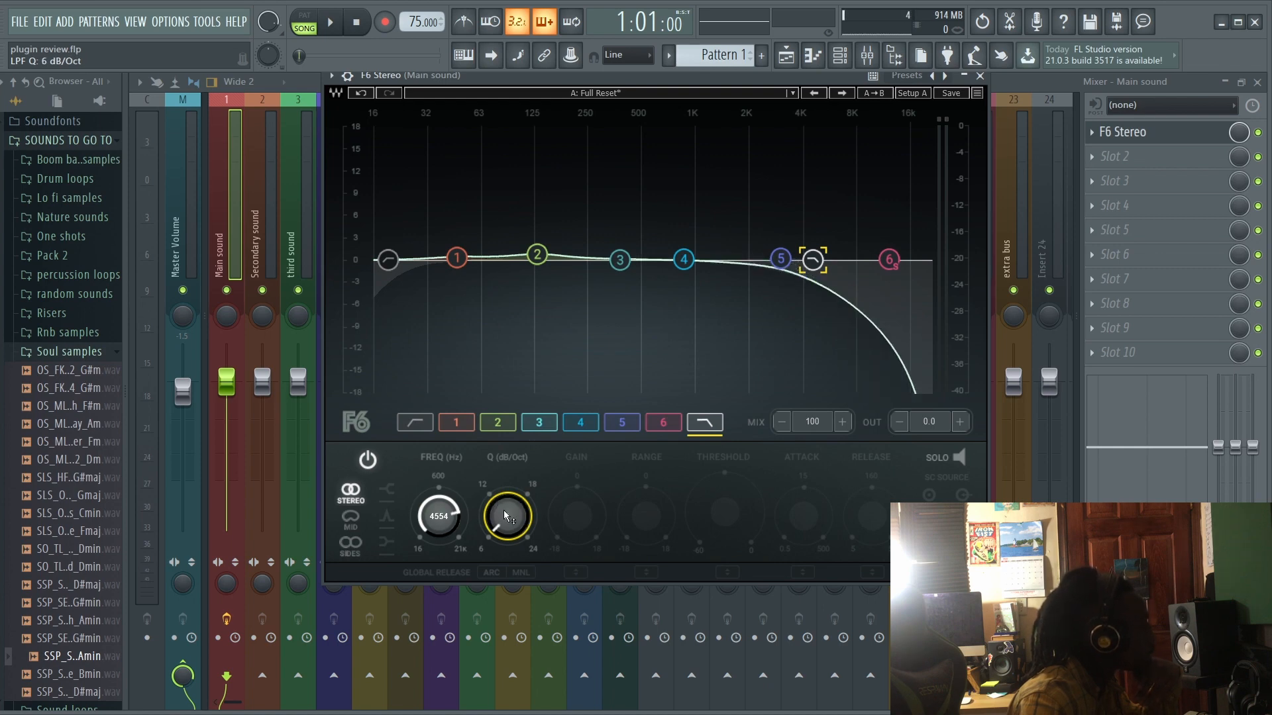
Step: Enable the high-pass filter, raise its frequency to about 59 Hz and adjust its slope
left_click(388, 258)
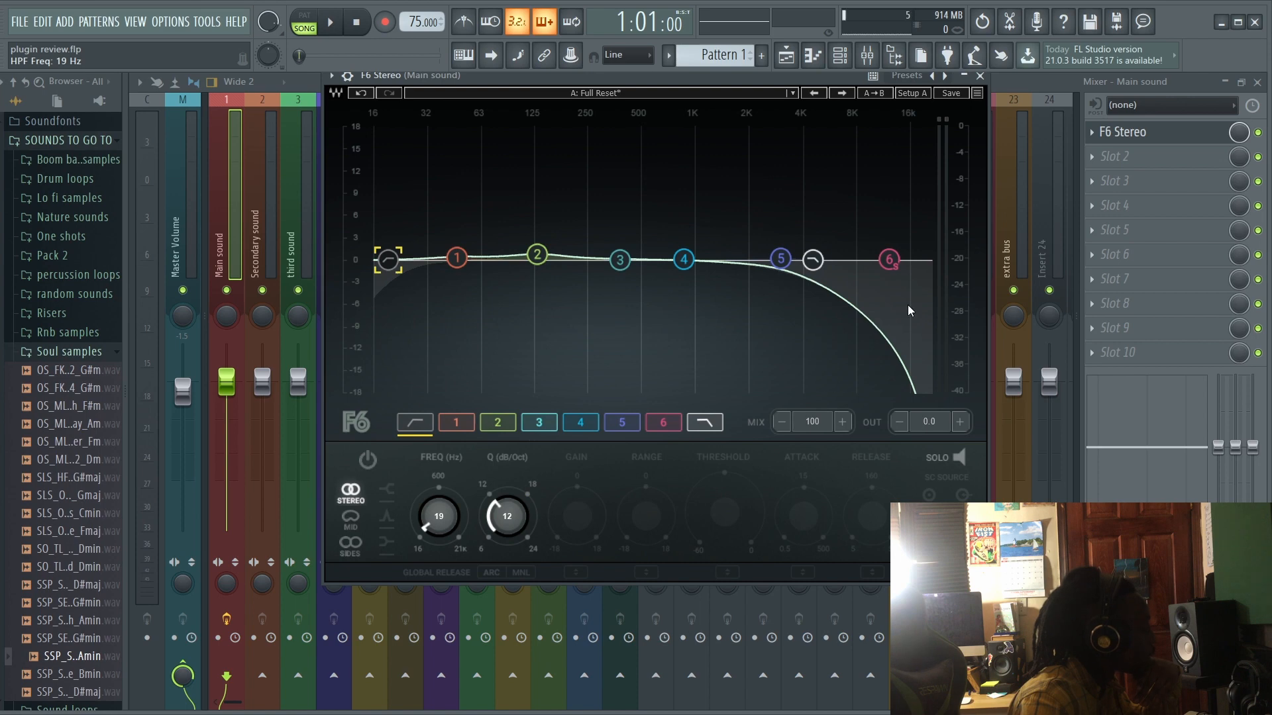
left_click(817, 260)
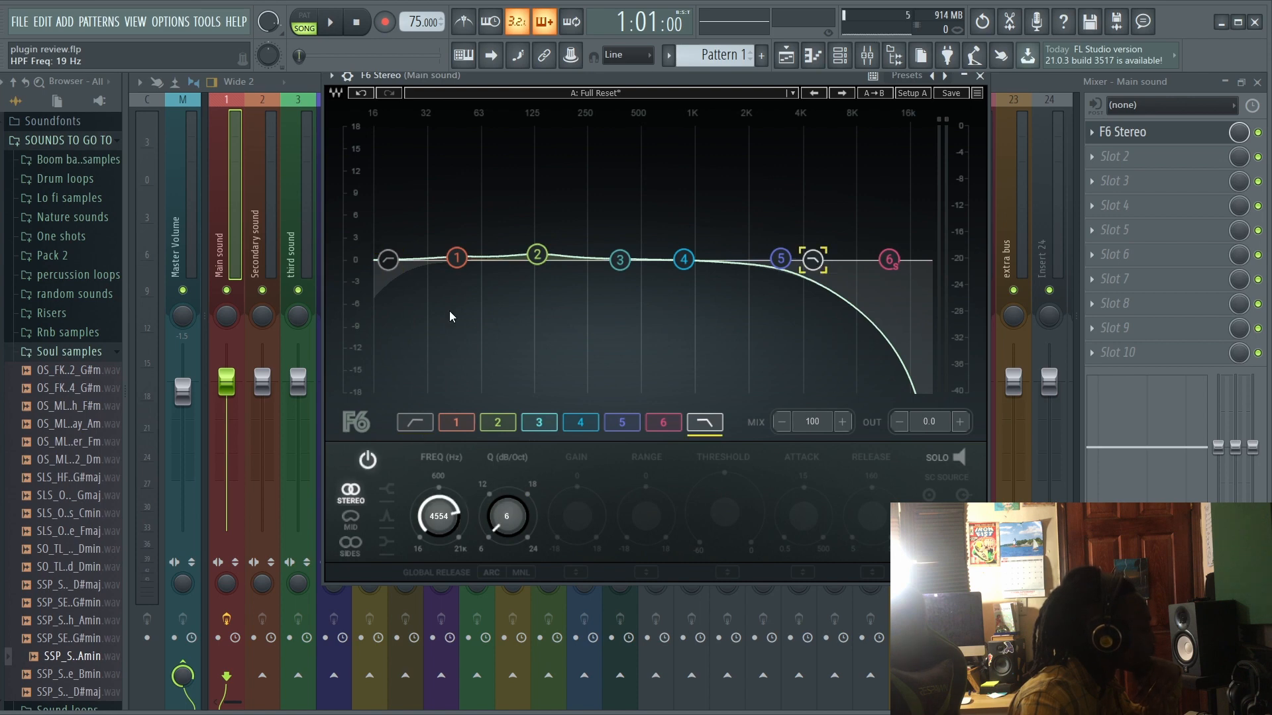
left_click(390, 261)
left_click(369, 460)
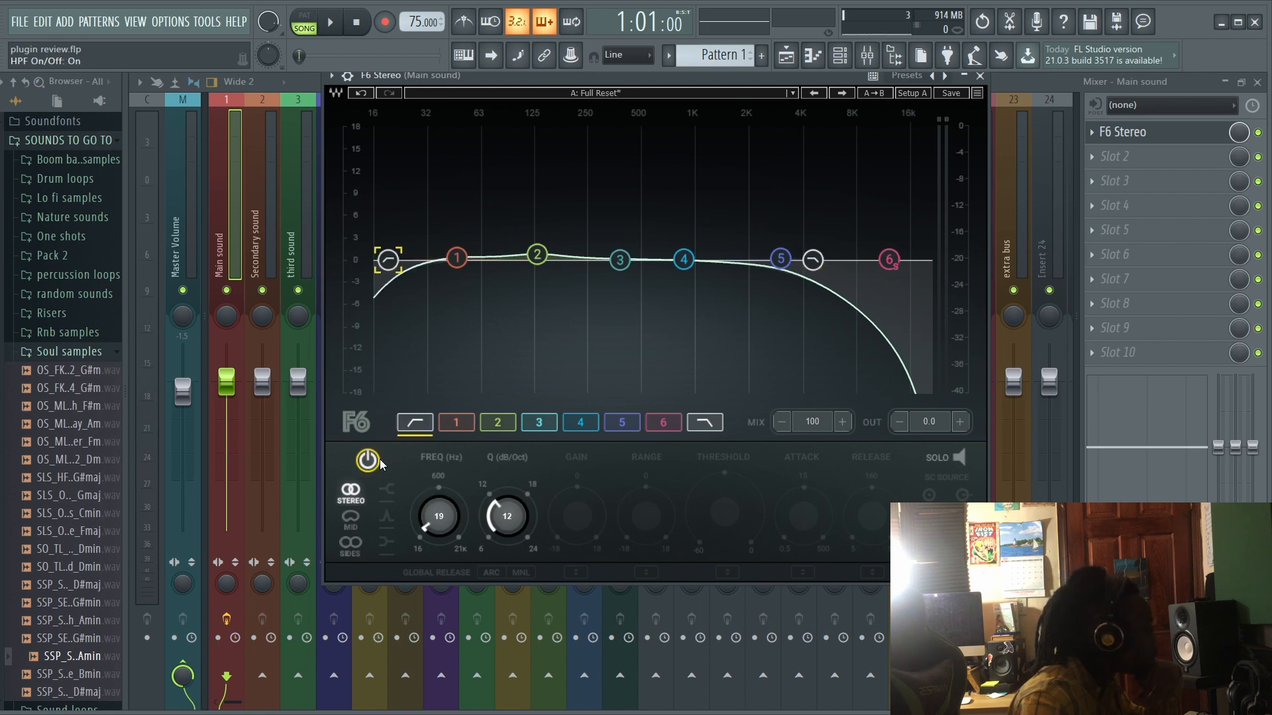
mouse_move(435, 534)
left_mouse_down()
mouse_move(436, 464)
mouse_move(435, 547)
left_mouse_up()
left_click_drag(518, 525, 434, 464)
Step: Set band 1's frequency to 27 Hz and its gain to 0.6 dB, leaving its Q at 1.0
left_click(456, 424)
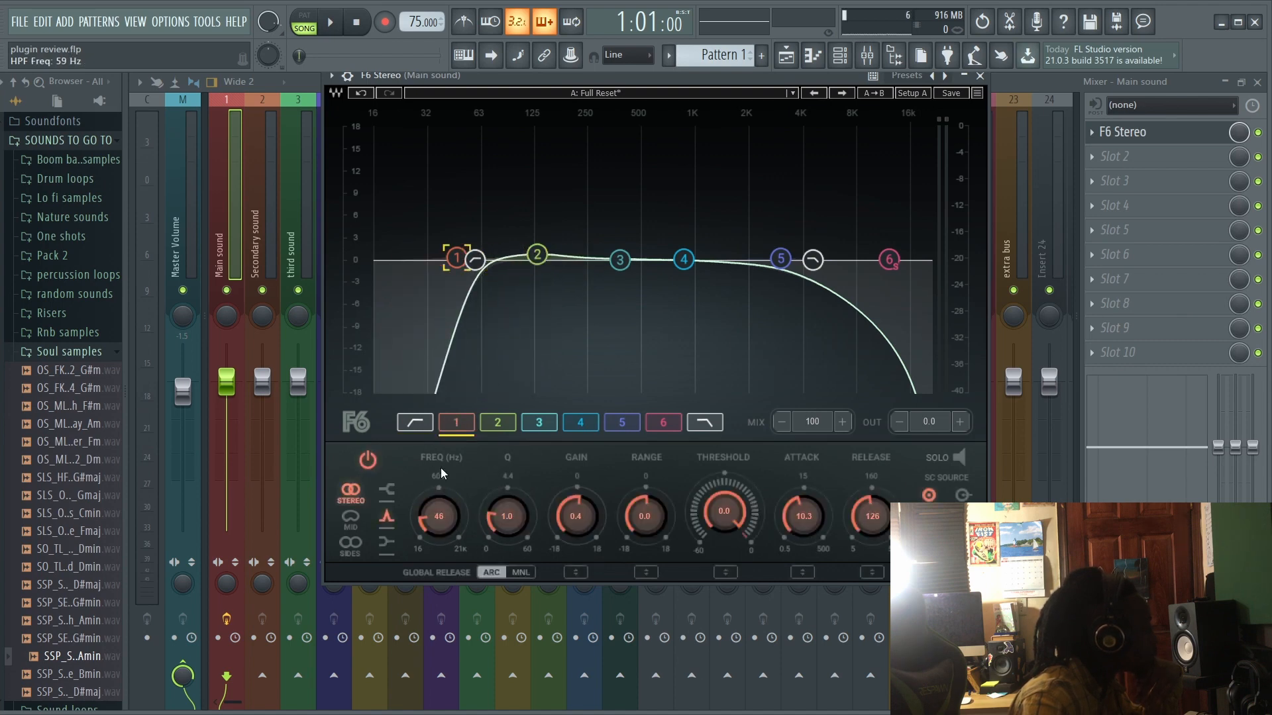
mouse_move(424, 515)
left_mouse_down()
mouse_move(424, 500)
mouse_move(424, 524)
left_mouse_up()
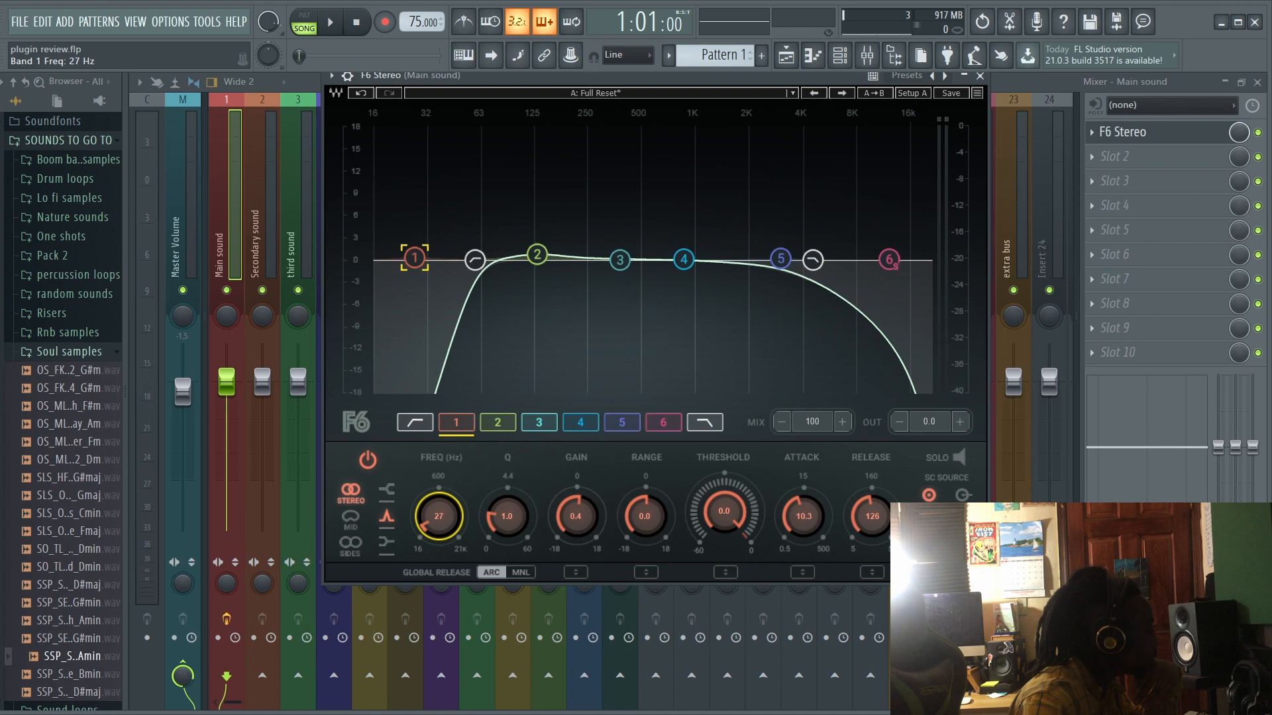
left_click(512, 516)
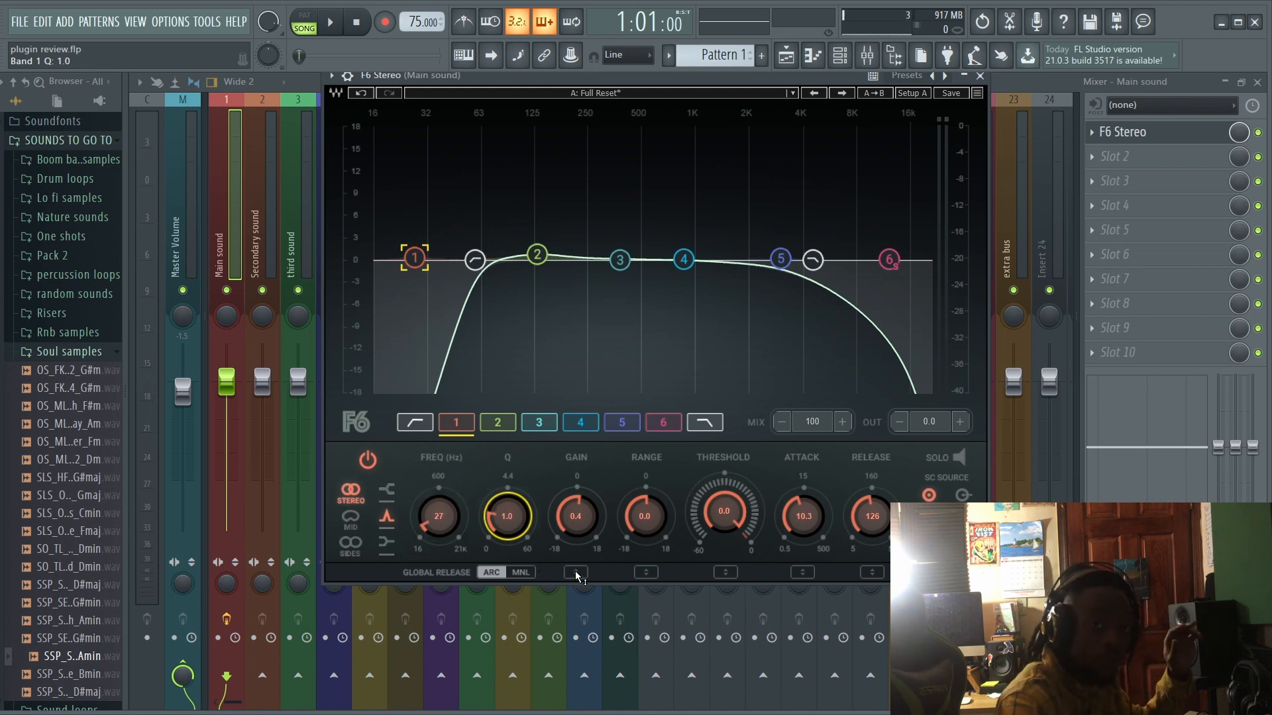
left_click(574, 525)
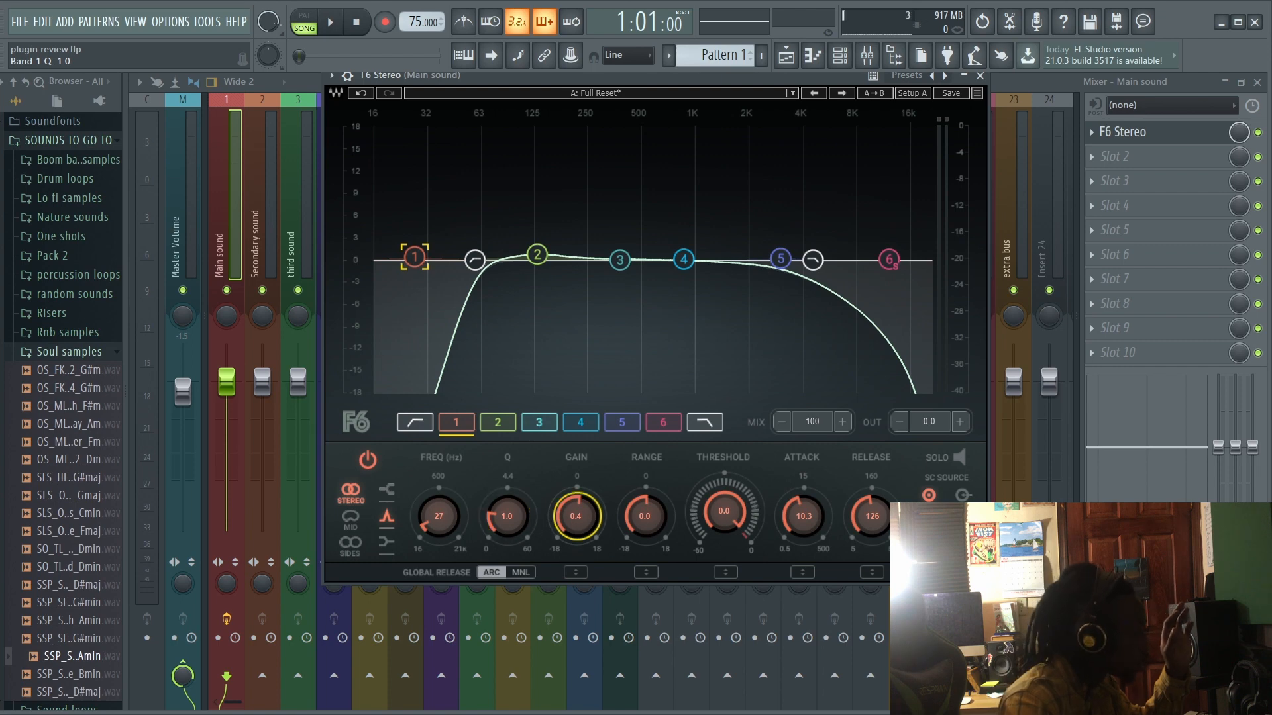
left_click_drag(574, 524, 576, 576)
left_click(575, 574)
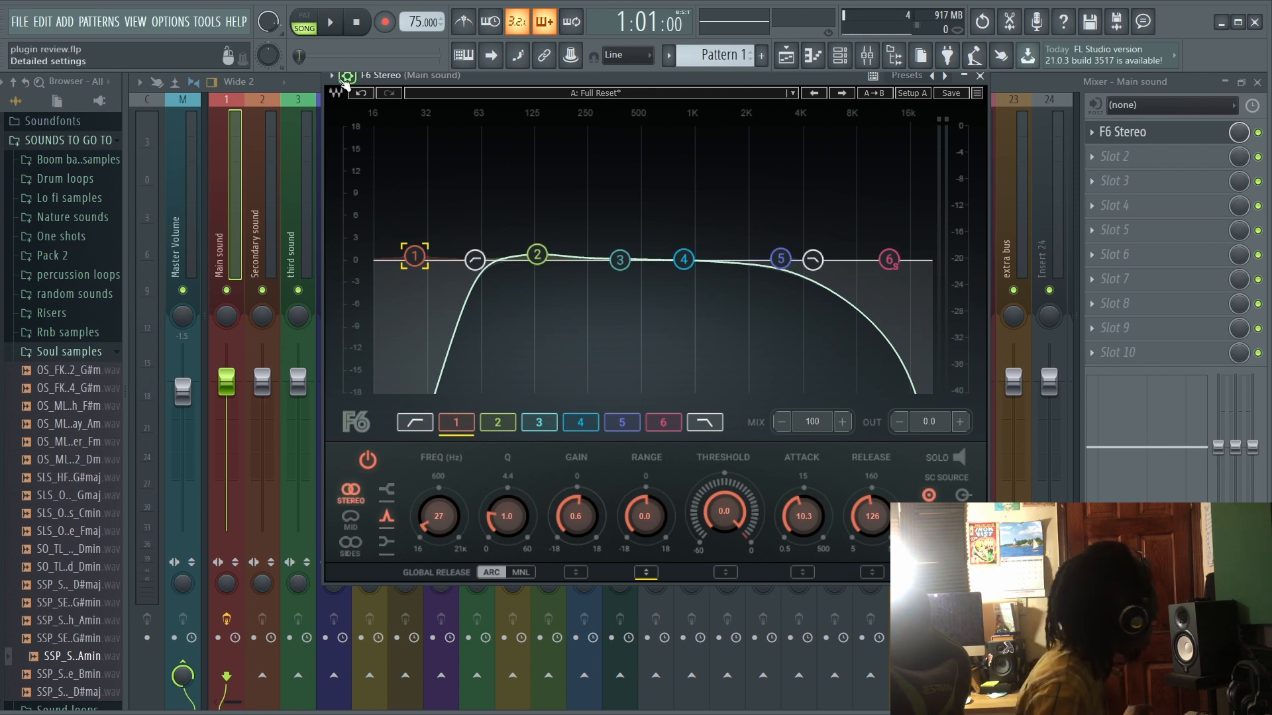
Step: Start playback, lower band 6's threshold to -57.8 dB, and switch off the low-pass filter
key("space")
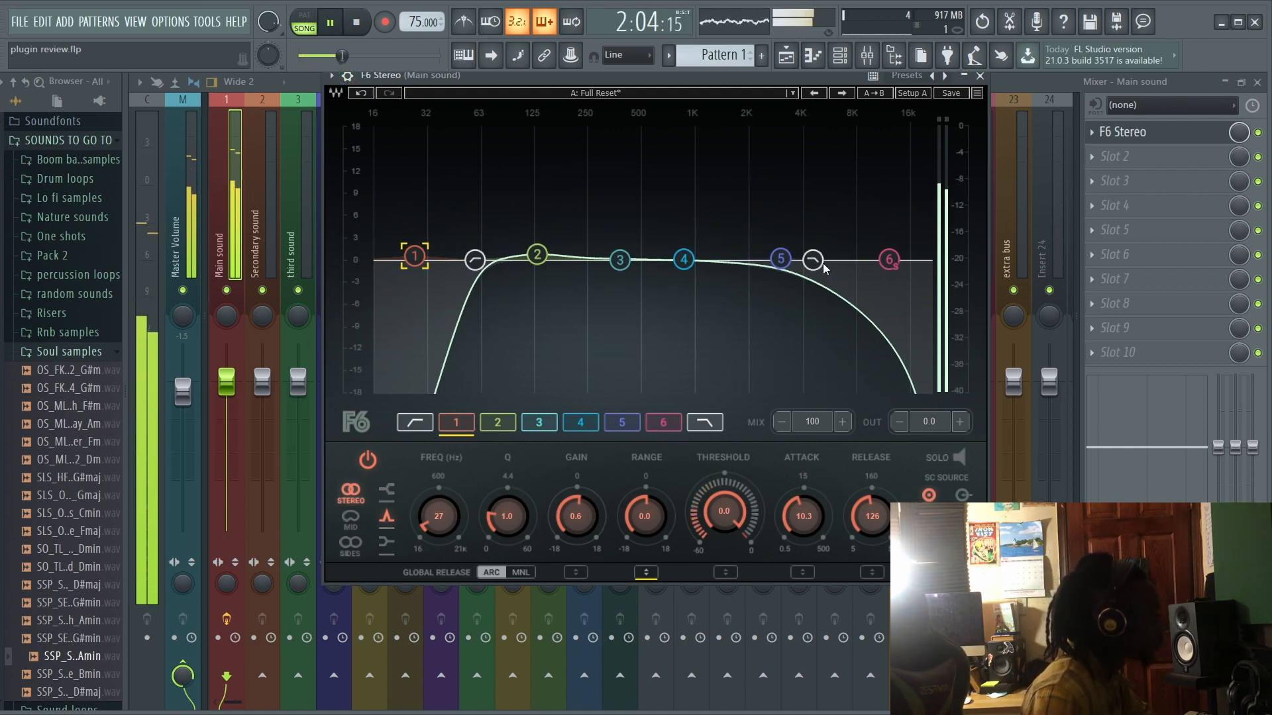
left_click(889, 260)
left_click(889, 259)
double_click(889, 260)
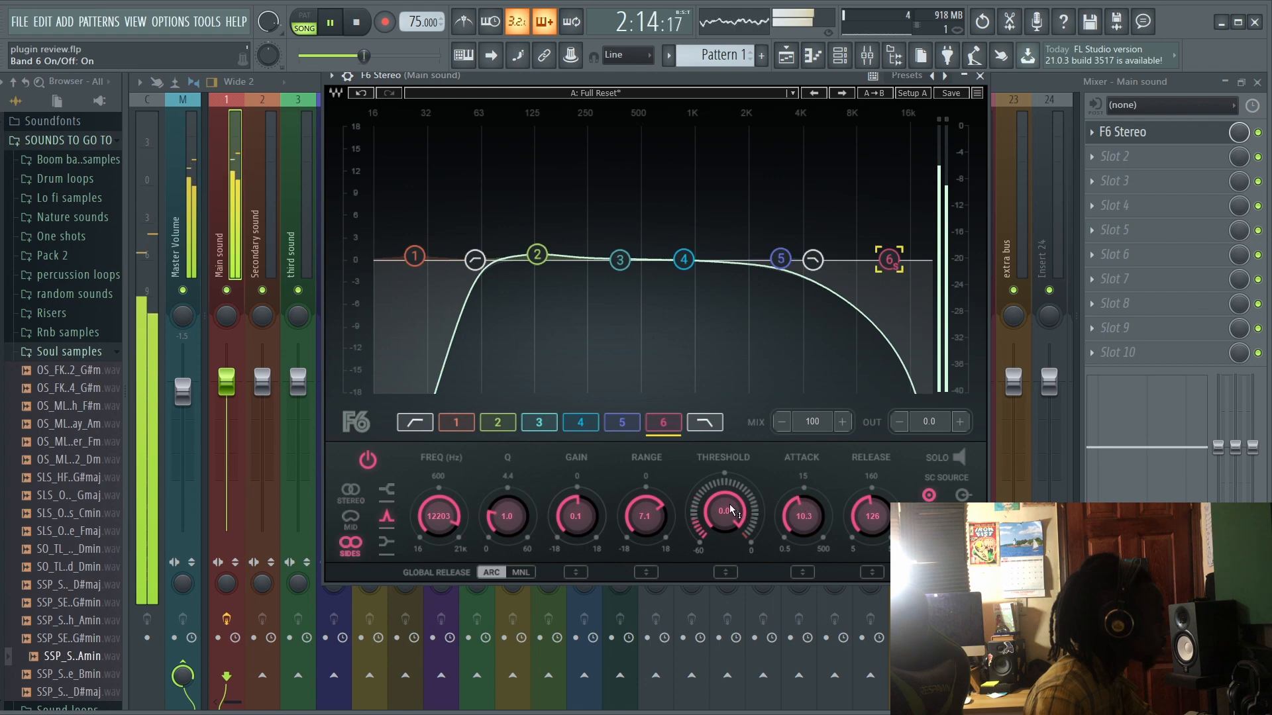
left_click_drag(728, 512, 728, 595)
left_click(813, 259)
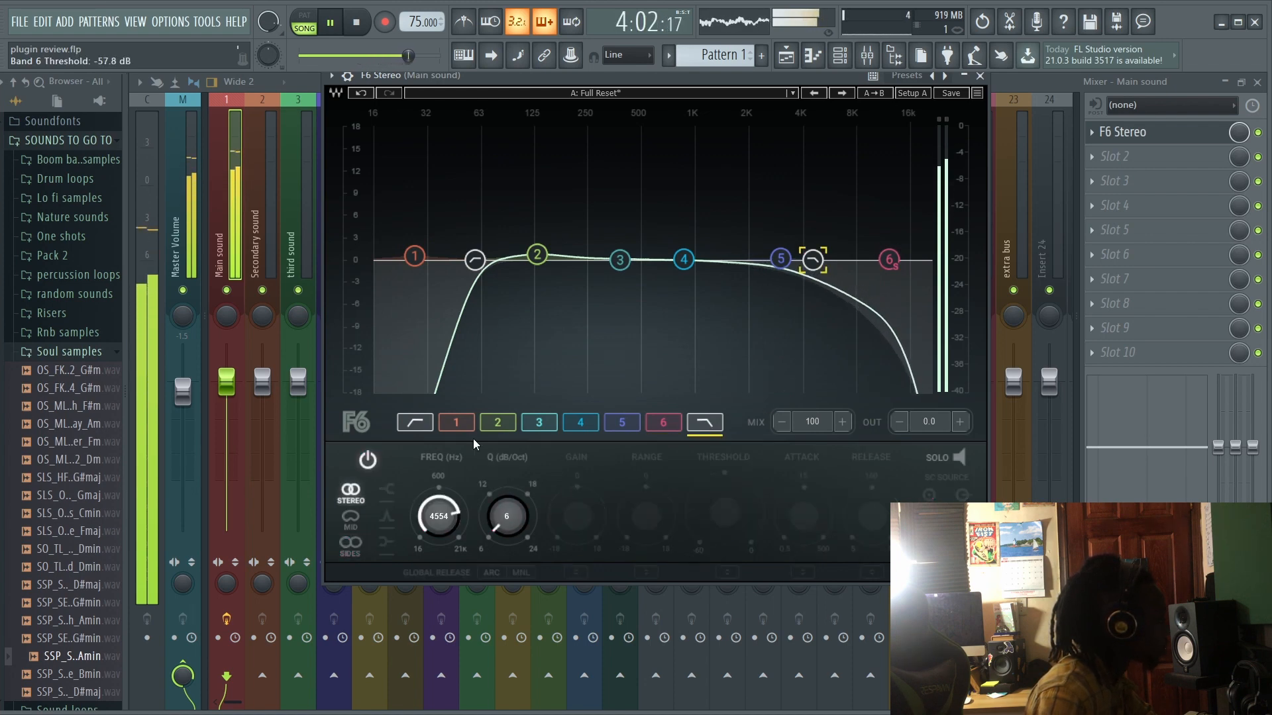
left_click(363, 464)
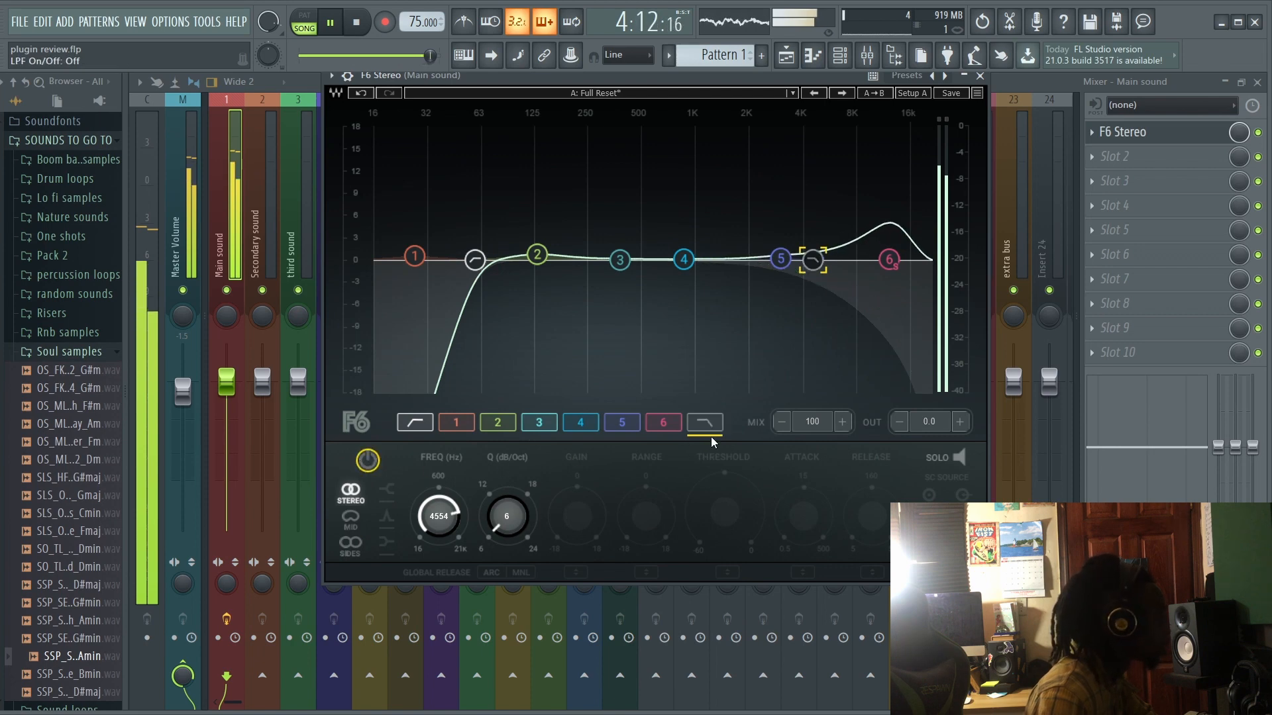
Step: Set band 6's attack to 2.3 ms, its release to 197 ms and its range to -5.2 dB
left_click(888, 258)
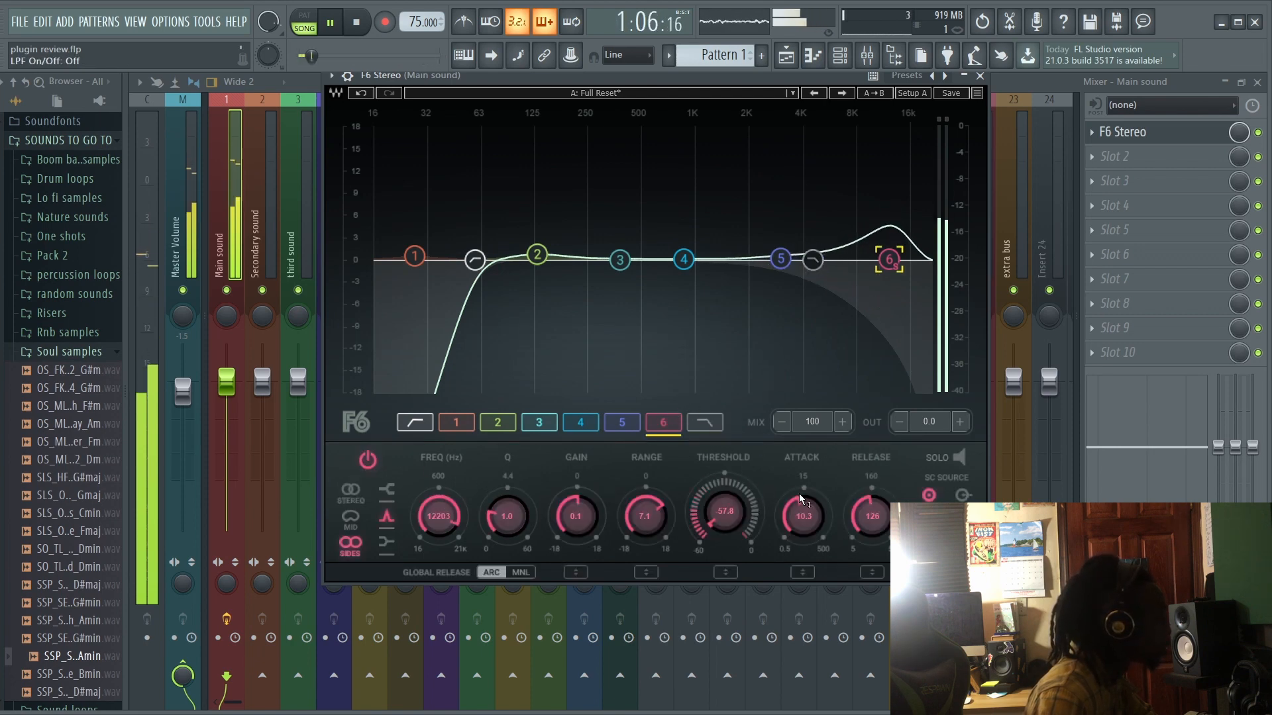
left_click_drag(800, 503, 856, 513)
left_click_drag(645, 516, 645, 545)
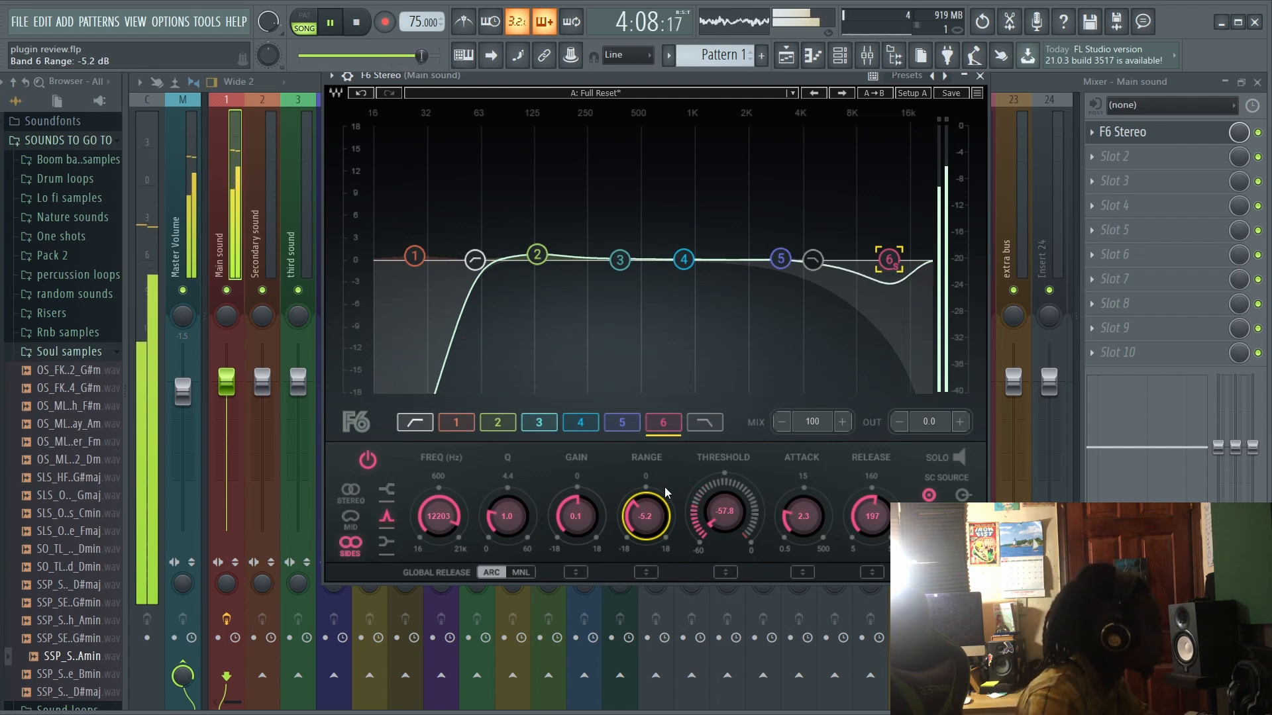
Step: Try band 6's range at 18.0 dB, and set its range to 1.7 dB, gain to -1.1 dB, Q to 1.9 and frequency to 14201 Hz
left_click_drag(665, 487, 665, 511)
left_click_drag(665, 467, 665, 384)
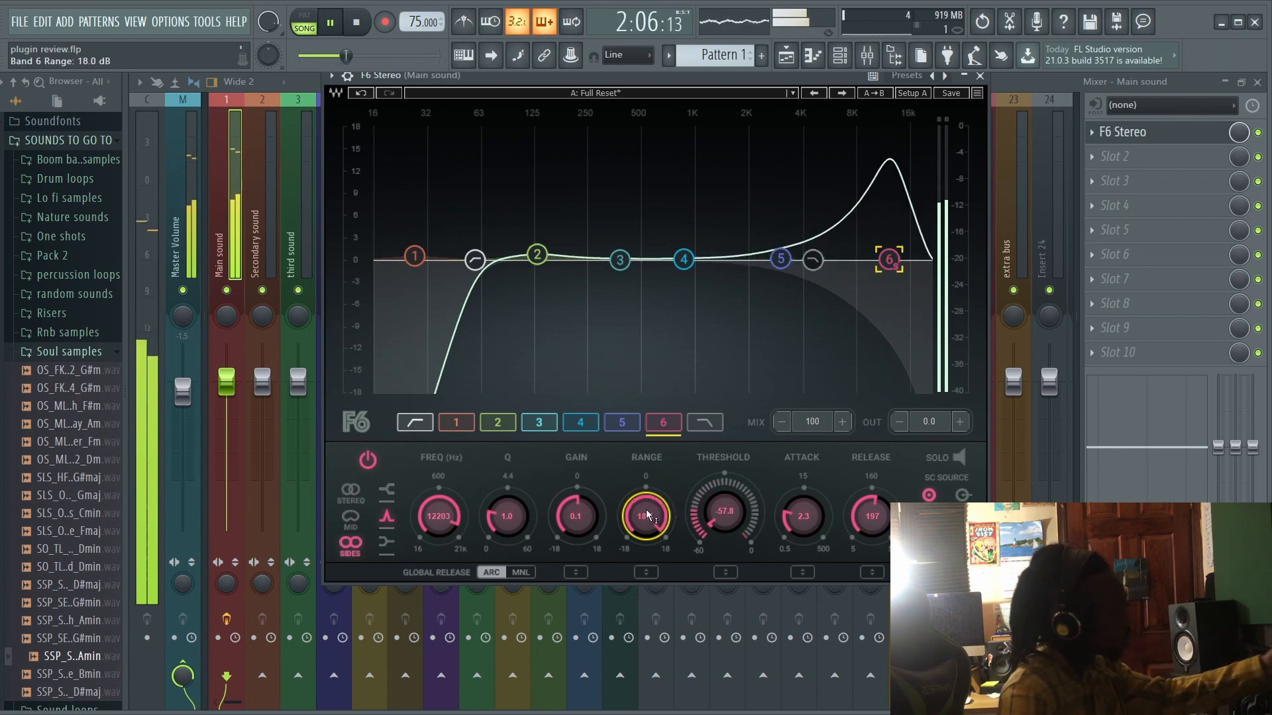
left_click_drag(646, 530, 646, 570)
left_click_drag(564, 521, 437, 513)
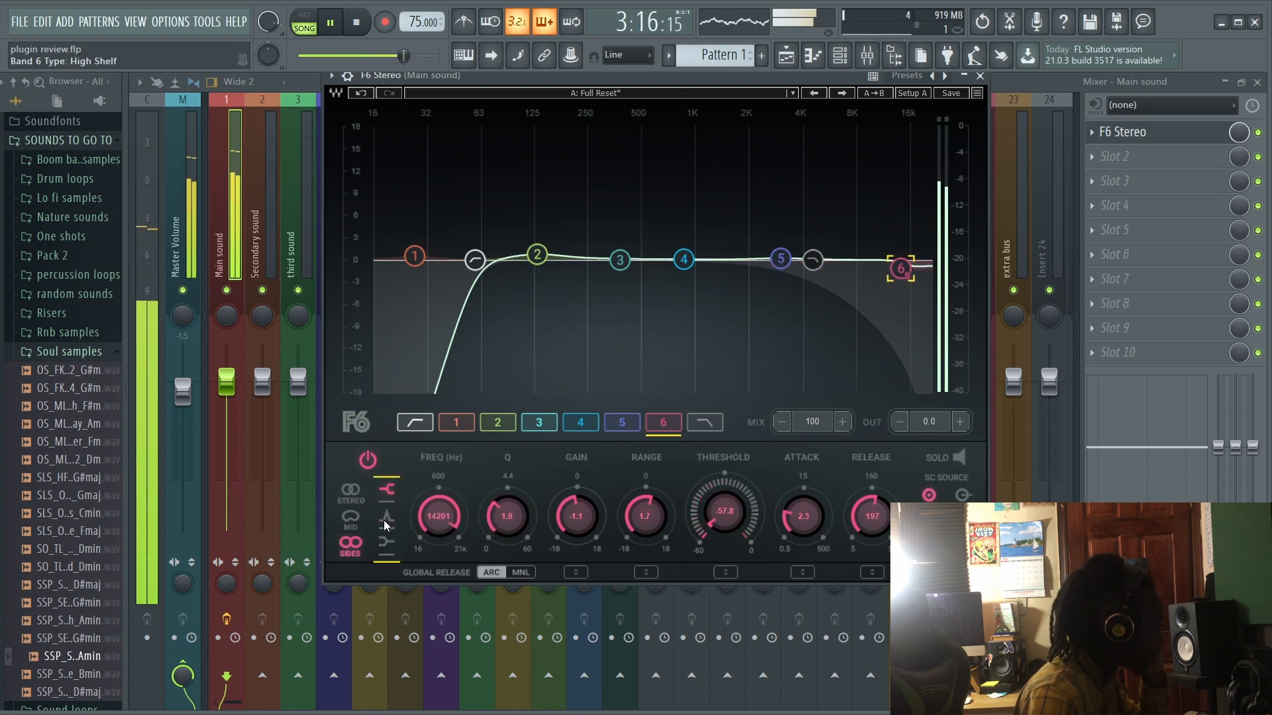
Step: Compare the High Shelf and Low Shelf types on band 6 during playback and return it to Bell
left_click(389, 497)
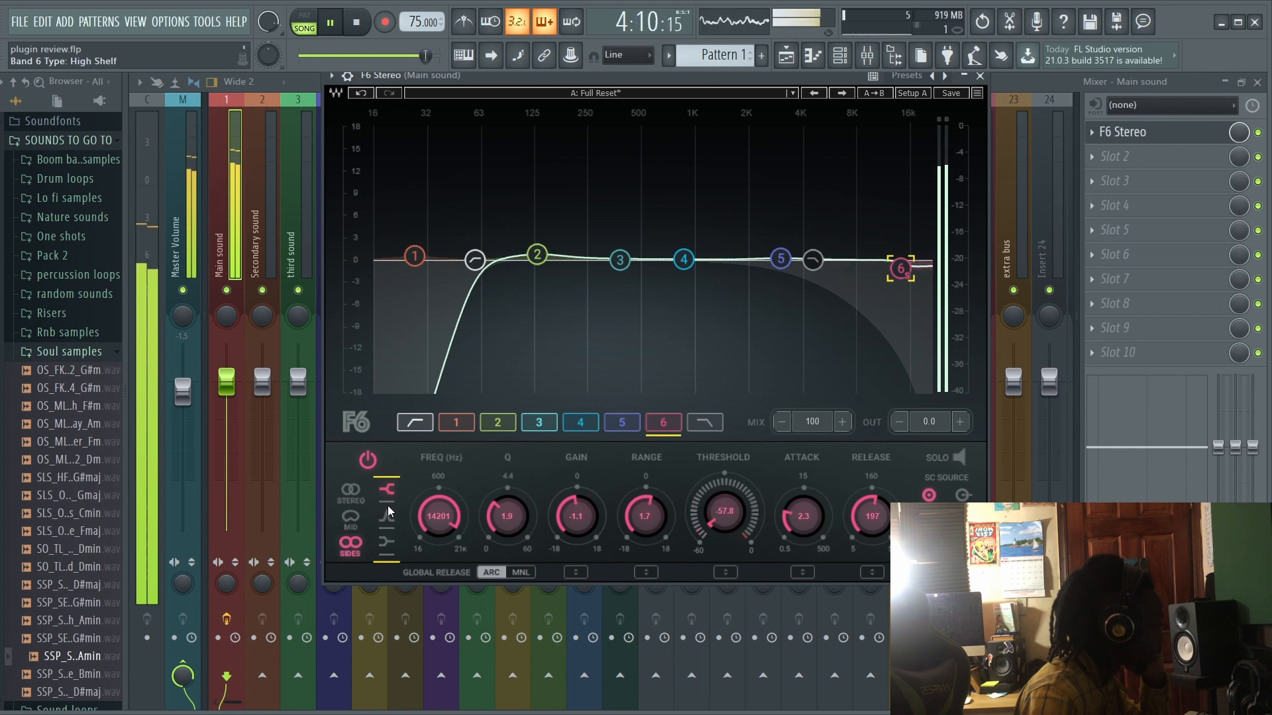
left_click(389, 541)
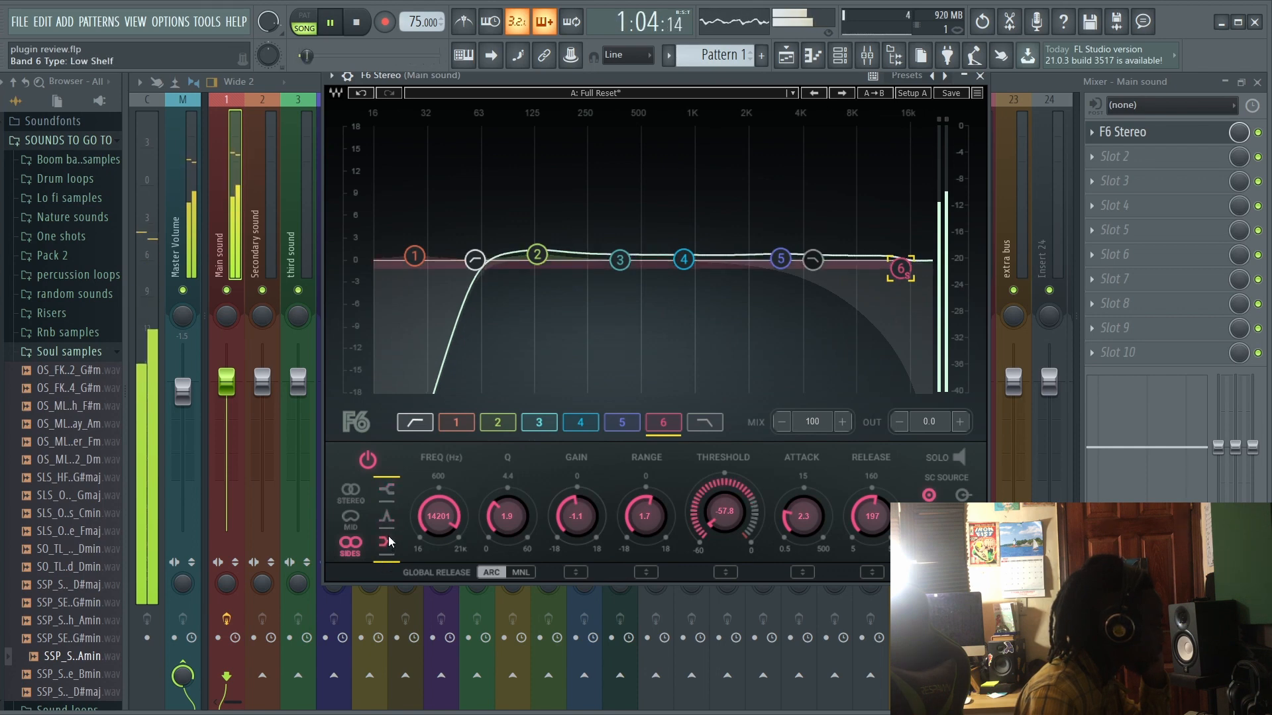
left_click(392, 515)
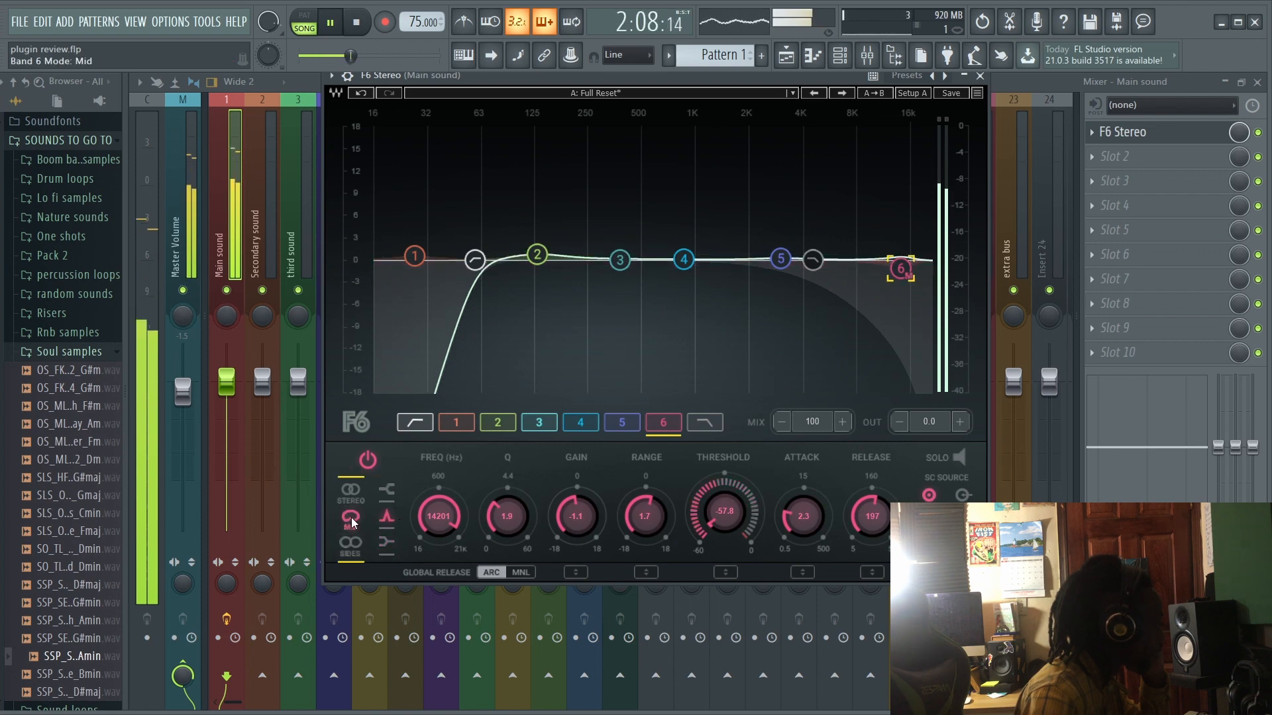
Step: Compare band 6's Stereo and Sides modes during playback and leave it on Stereo
left_click(358, 491)
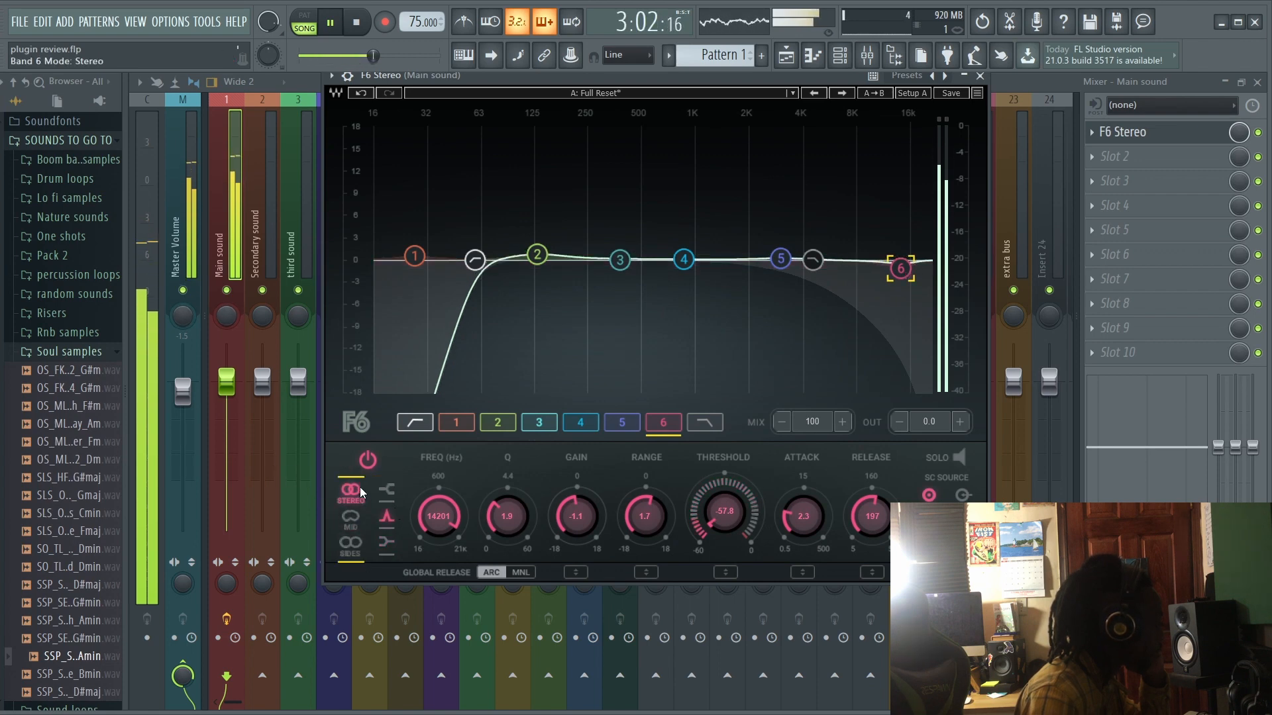
left_click(350, 543)
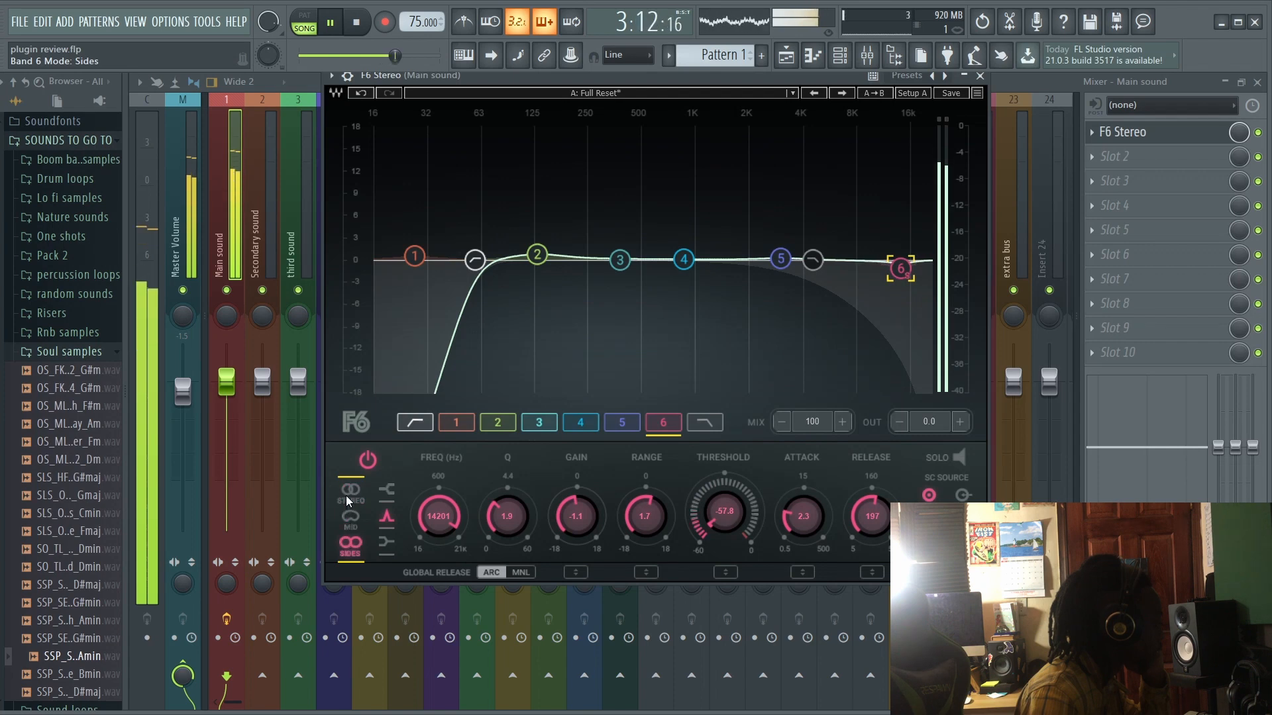
left_click(346, 495)
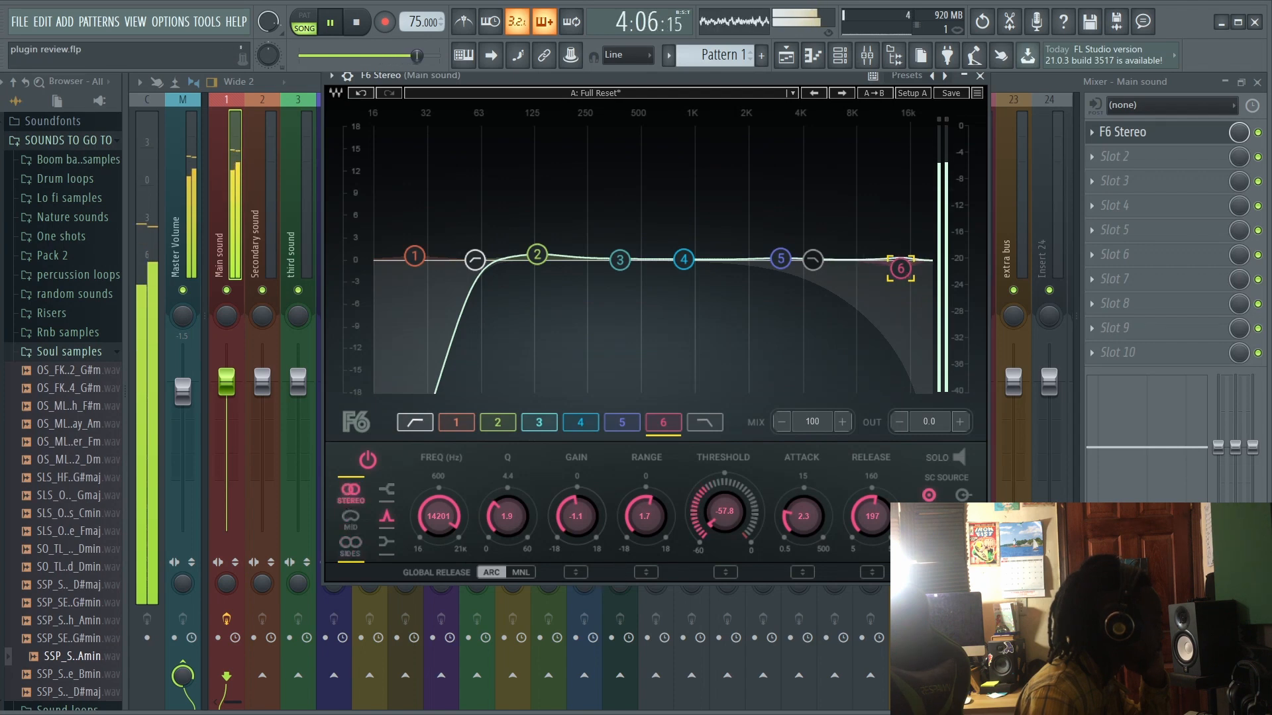
Step: Set band 6's sidechain mode to Wide and its sidechain source to External, and solo the band
left_click(963, 538)
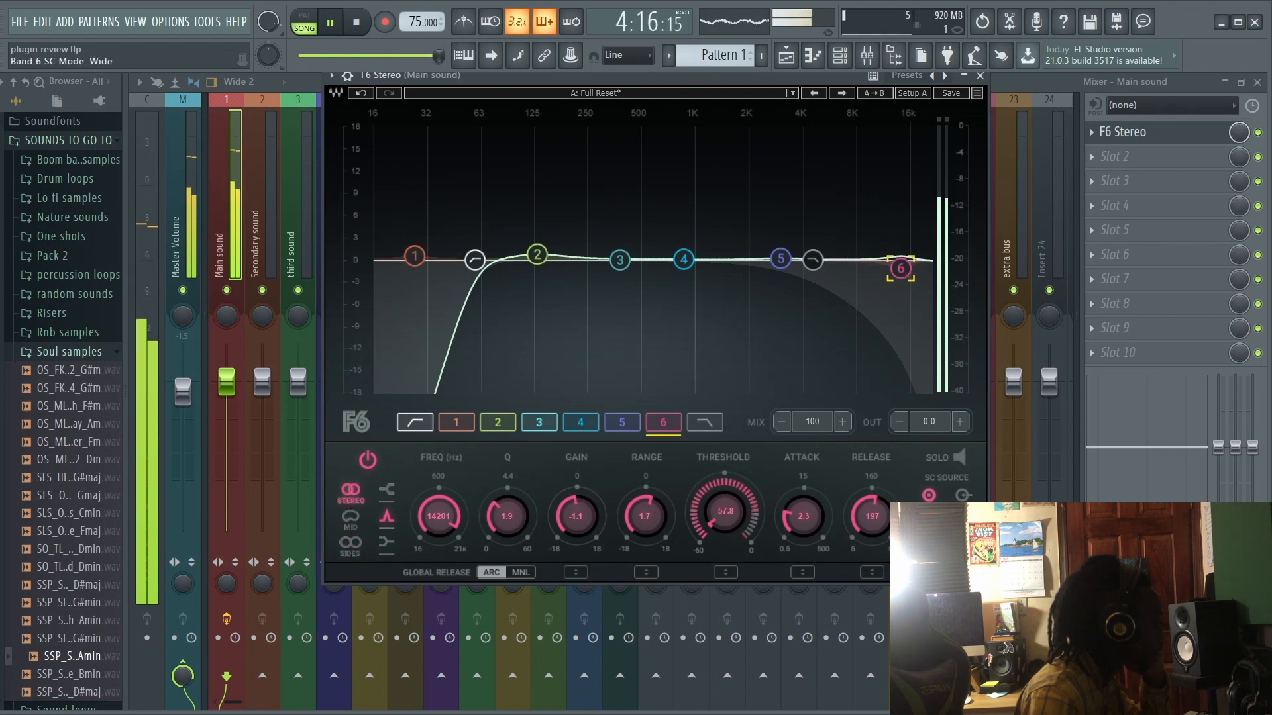
left_click(961, 495)
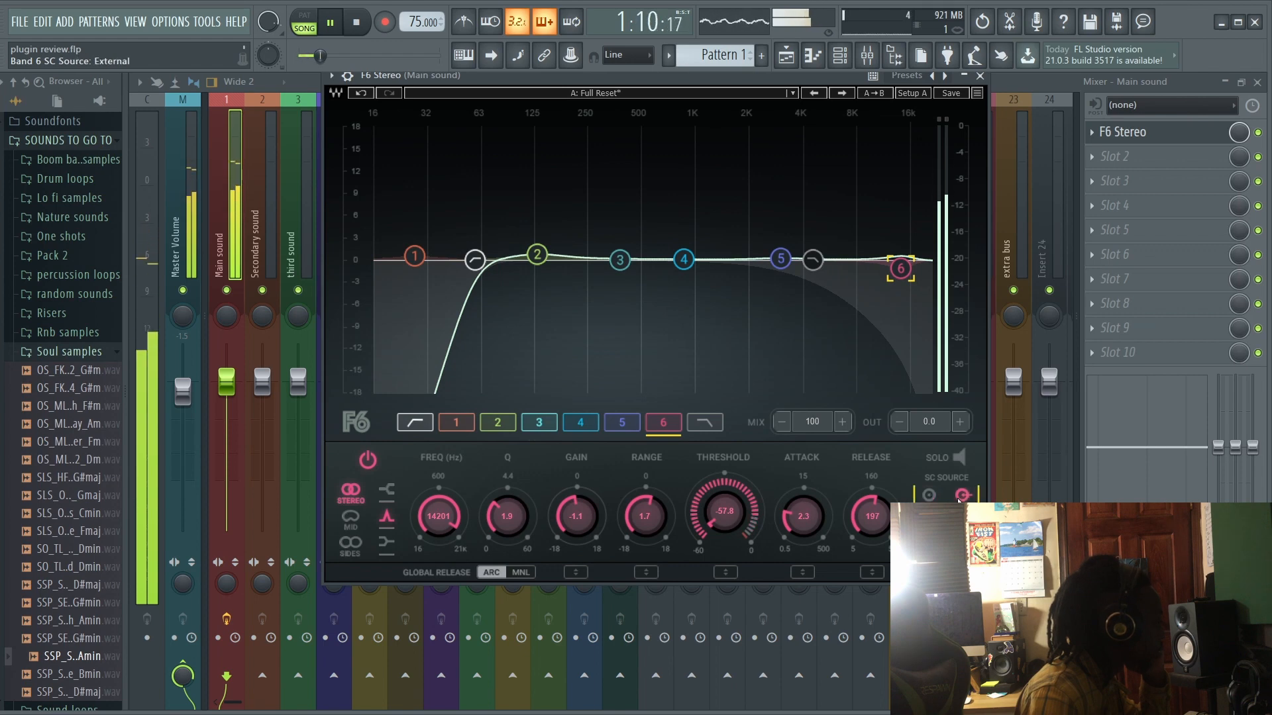
left_click(960, 457)
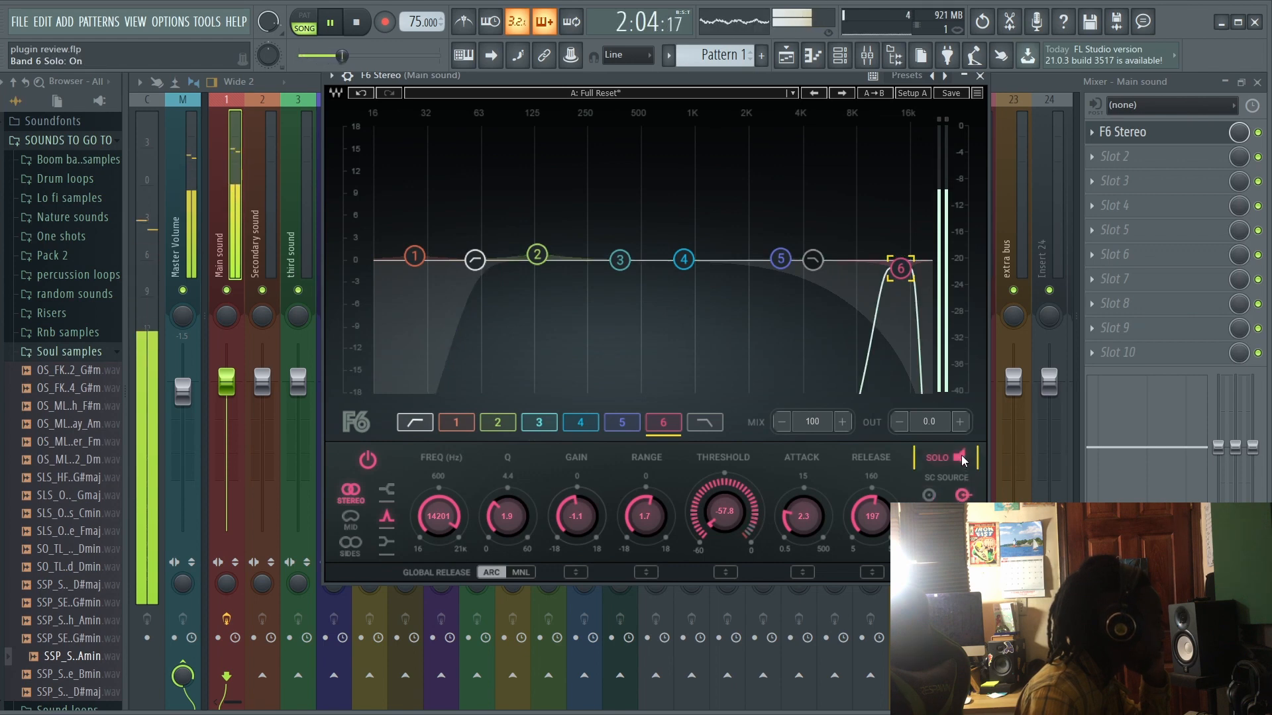
Step: Audition band 5 in solo during playback, and solo band 4
left_click(779, 258)
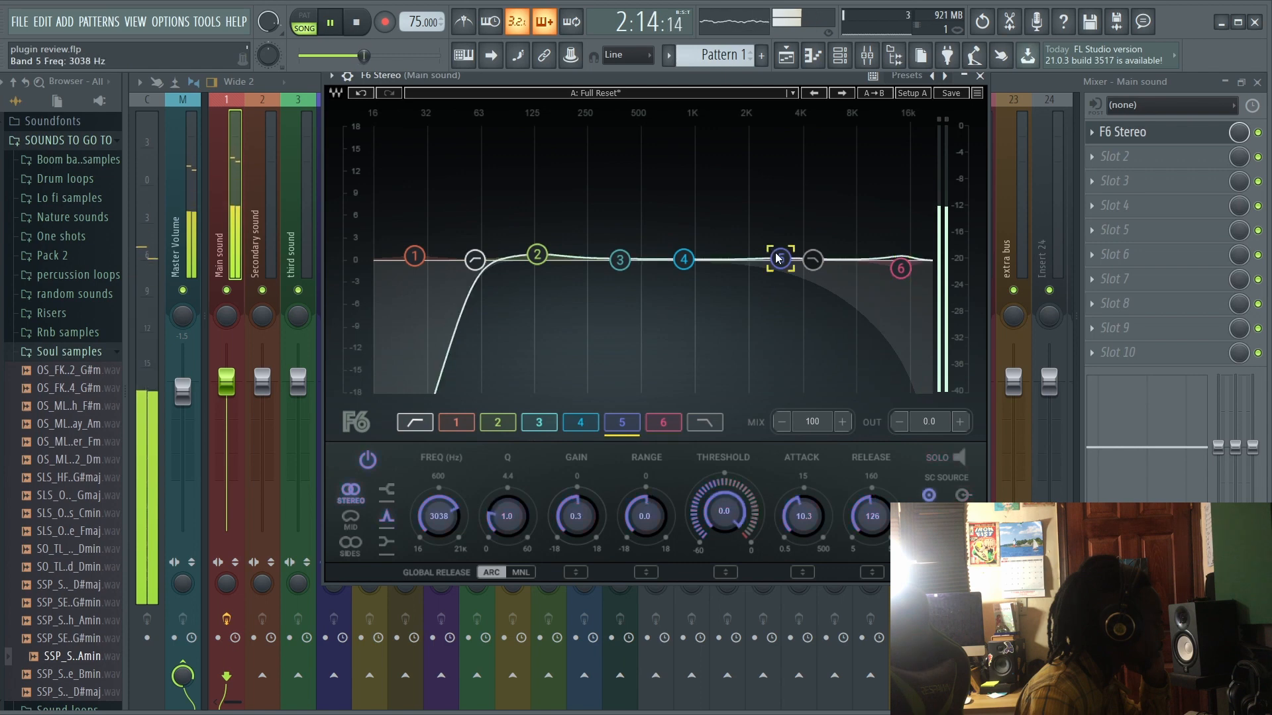
left_click(958, 460)
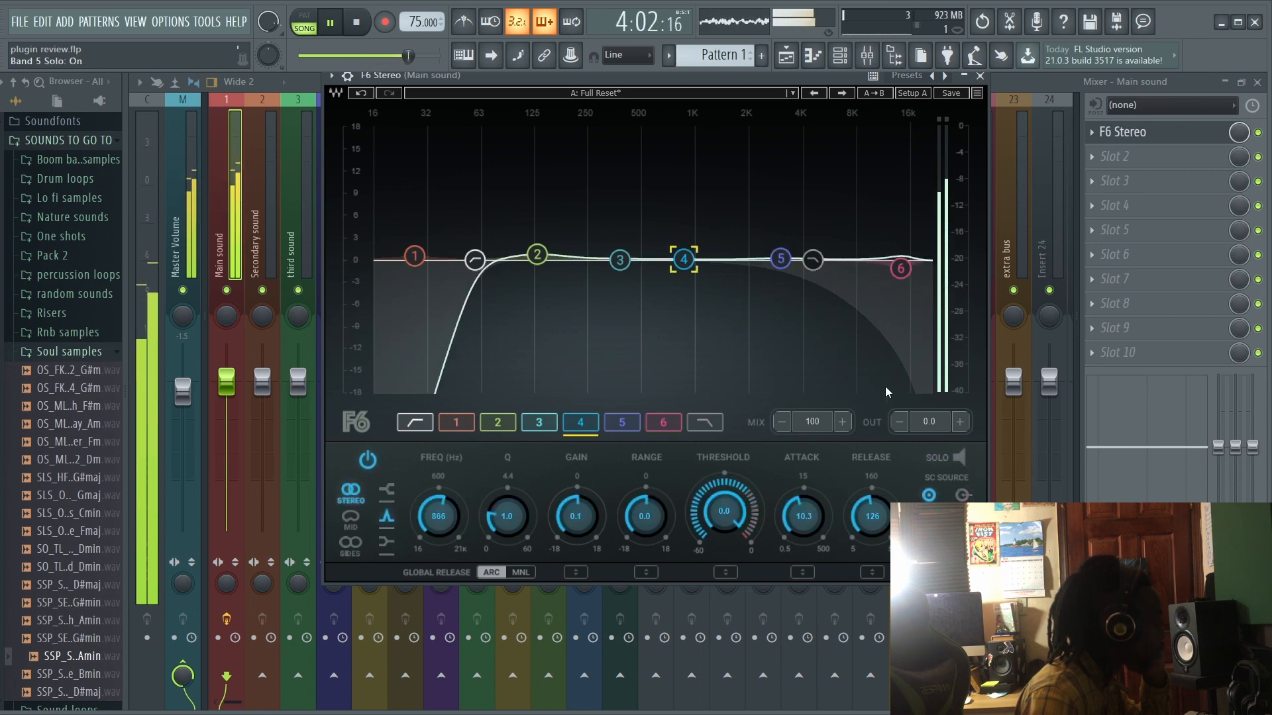
left_click(957, 457)
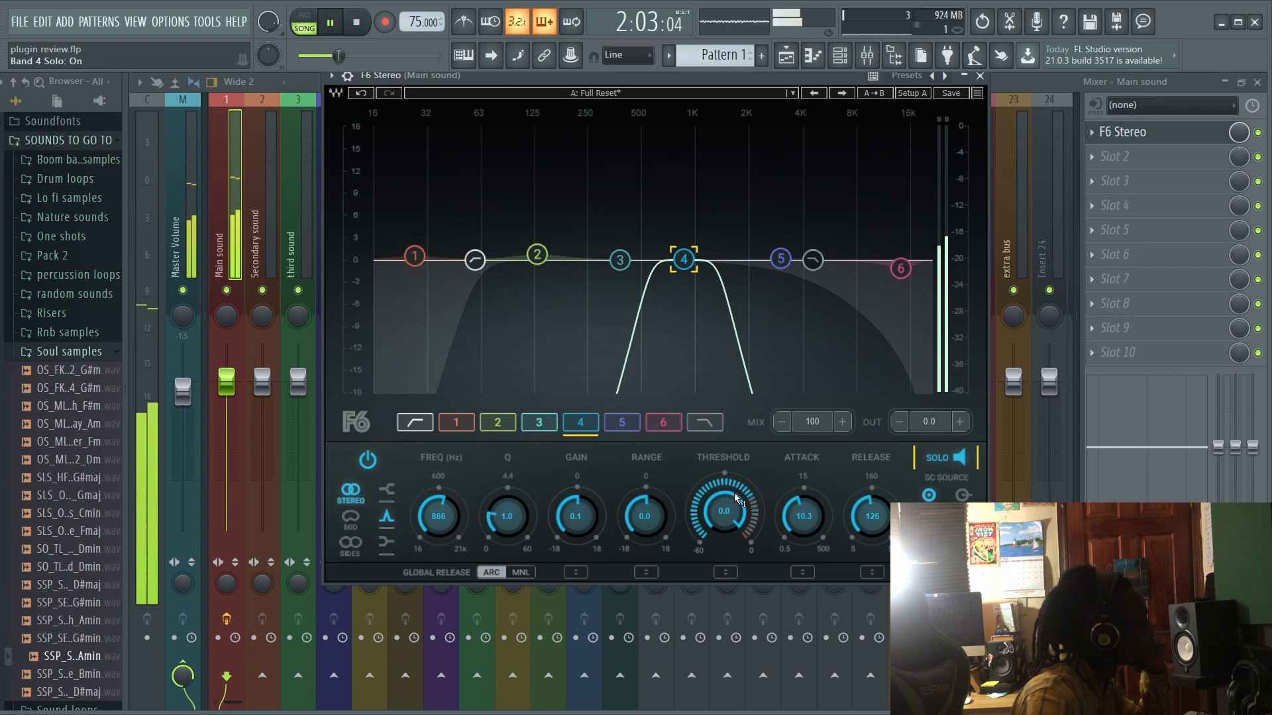
Step: Set band 4's threshold to -18.1 dB, its attack to 50.0 ms and its release to 643 ms
left_click_drag(724, 511, 724, 570)
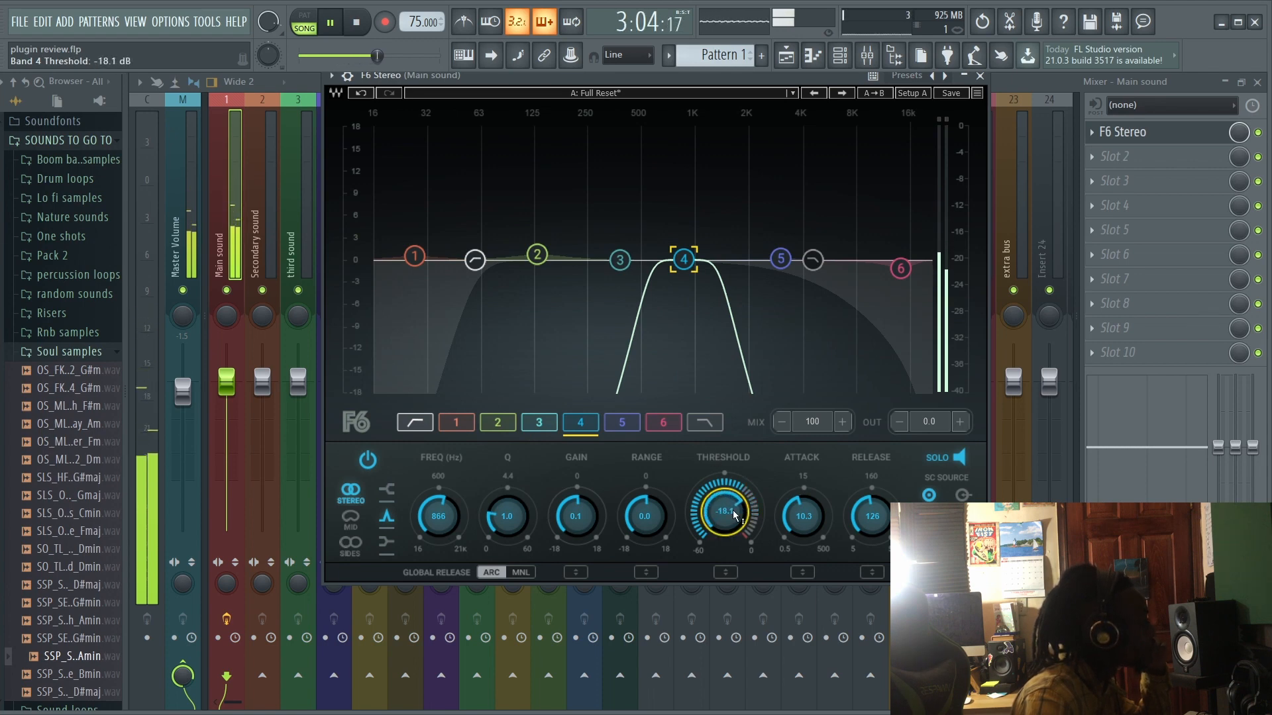
left_click_drag(808, 520, 810, 500)
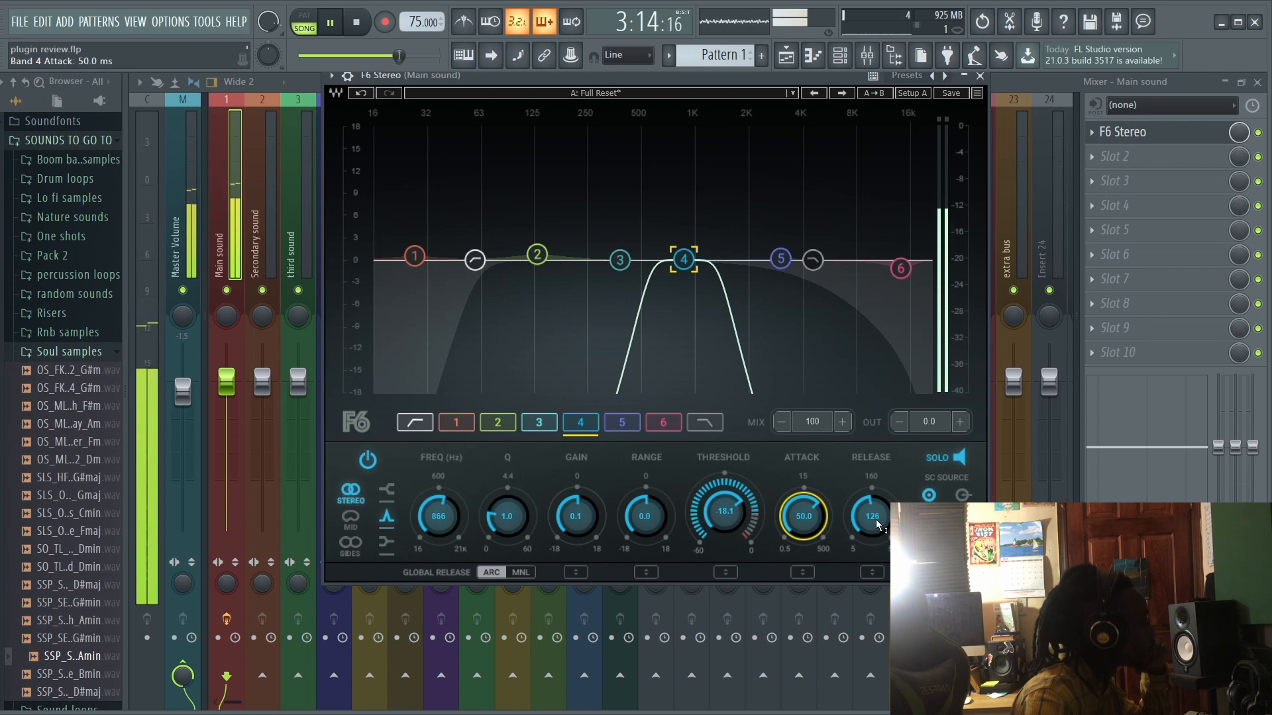
left_click_drag(878, 525, 878, 494)
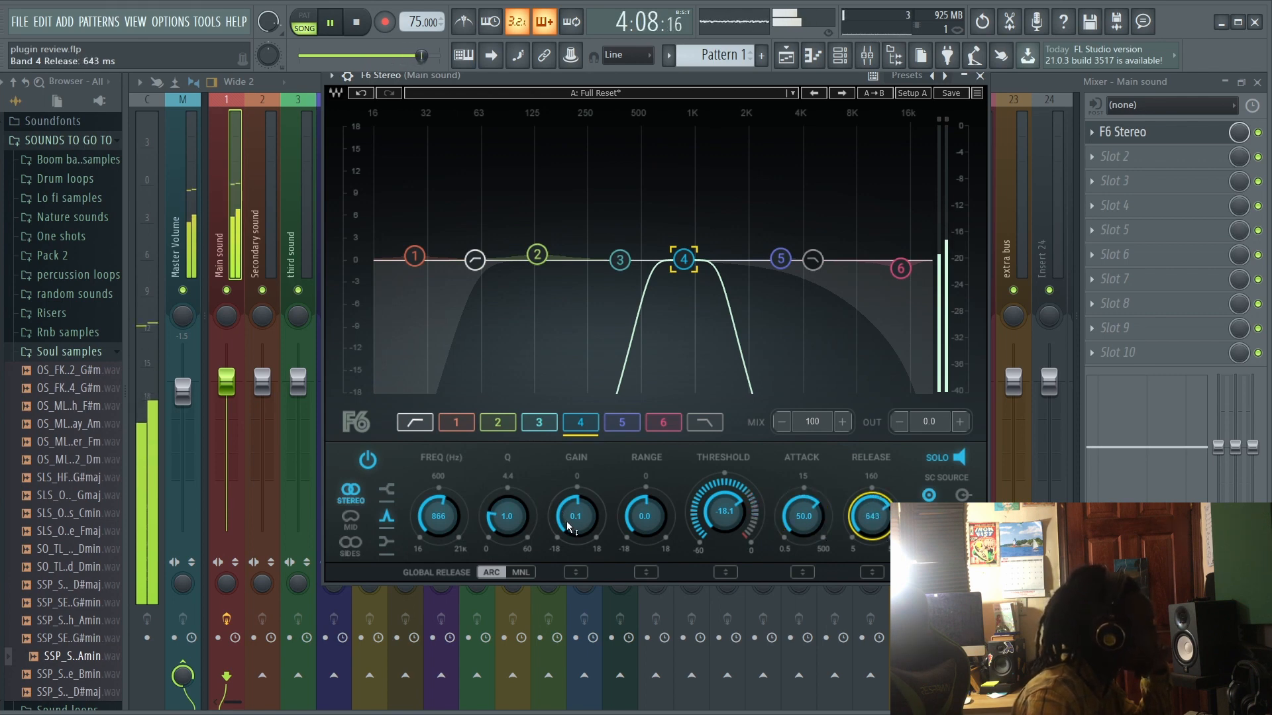
Step: Set band 4's gain to -6.7 dB, range to -9.0 dB and frequency to 339 Hz, and turn off its solo
mouse_move(569, 527)
left_mouse_down()
mouse_move(569, 494)
mouse_move(568, 550)
mouse_move(568, 525)
mouse_move(640, 534)
mouse_move(639, 551)
mouse_move(568, 521)
mouse_move(568, 539)
left_mouse_up()
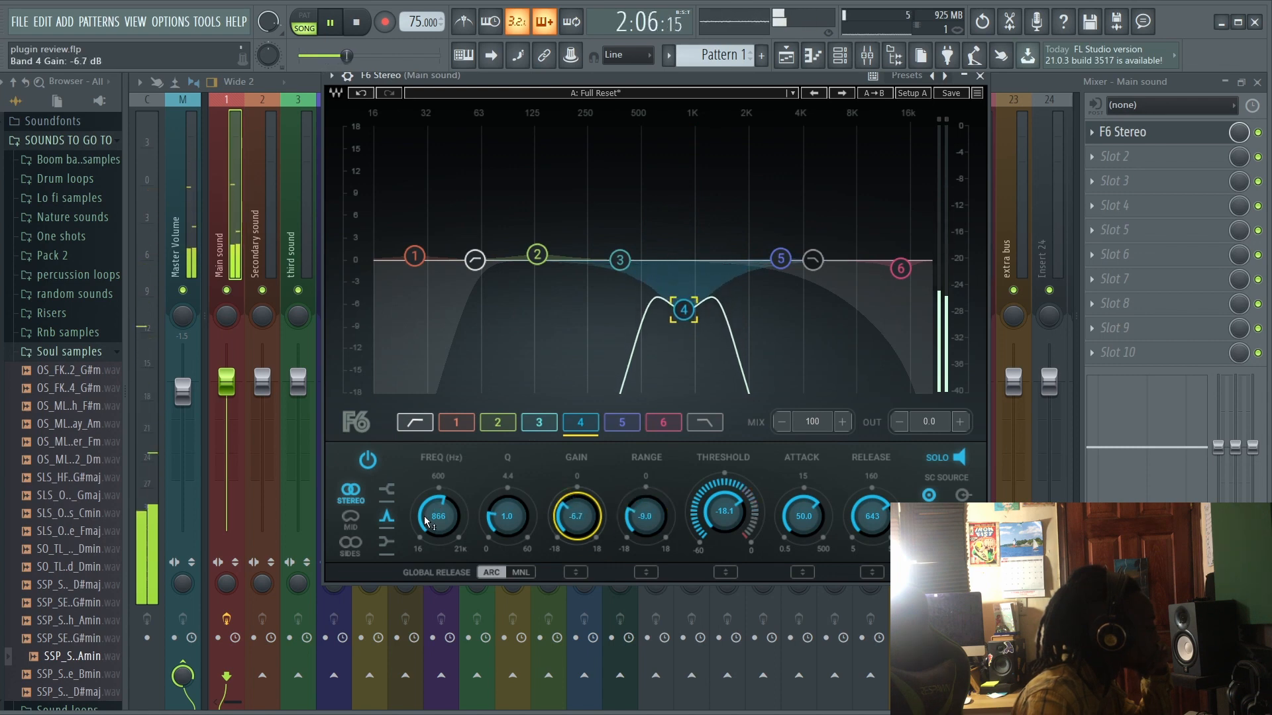
mouse_move(426, 523)
left_mouse_down()
mouse_move(425, 555)
mouse_move(426, 535)
left_mouse_up()
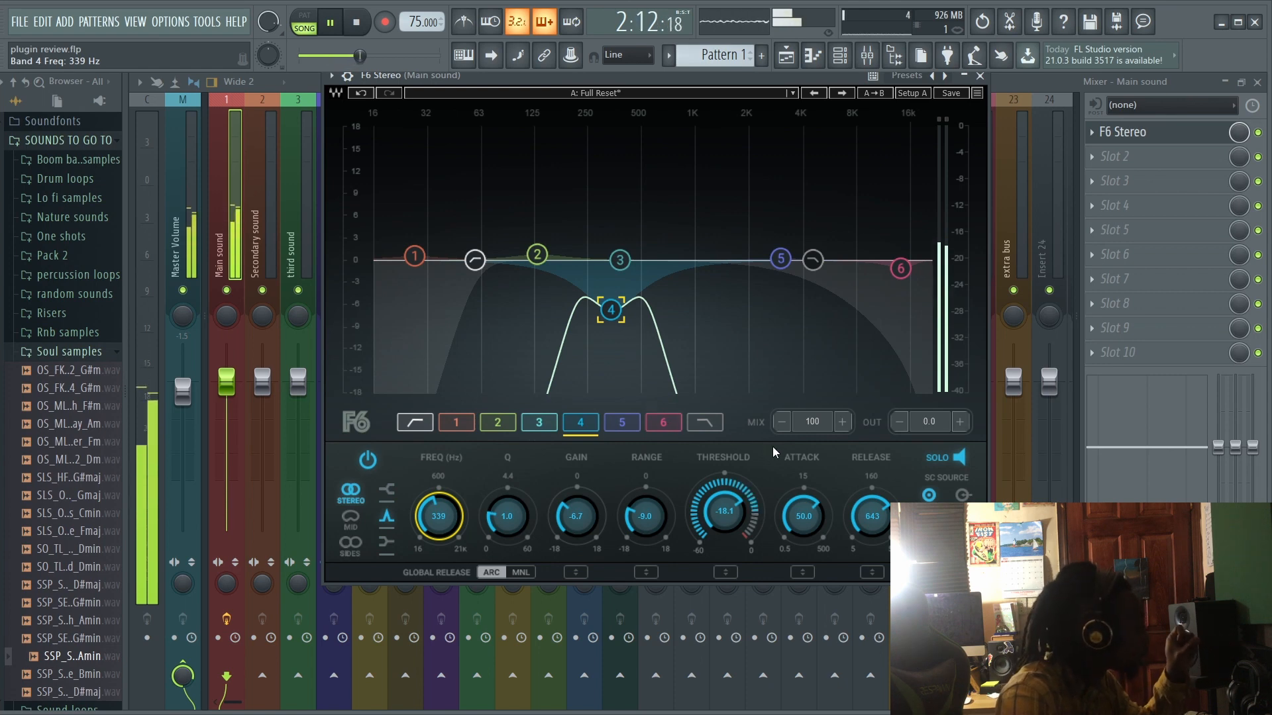
left_click(947, 456)
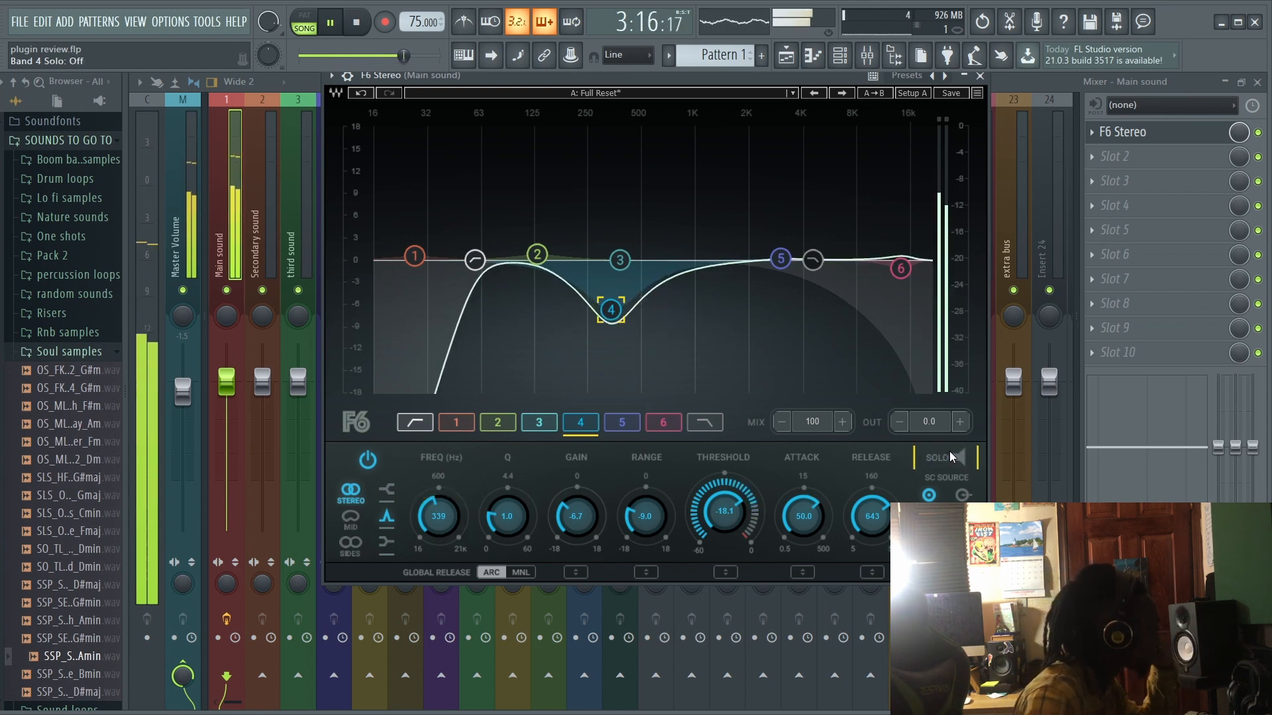
Step: Compare the manual and ARC global release modes, leave the release on ARC and stop playback
left_click(517, 574)
left_click(491, 573)
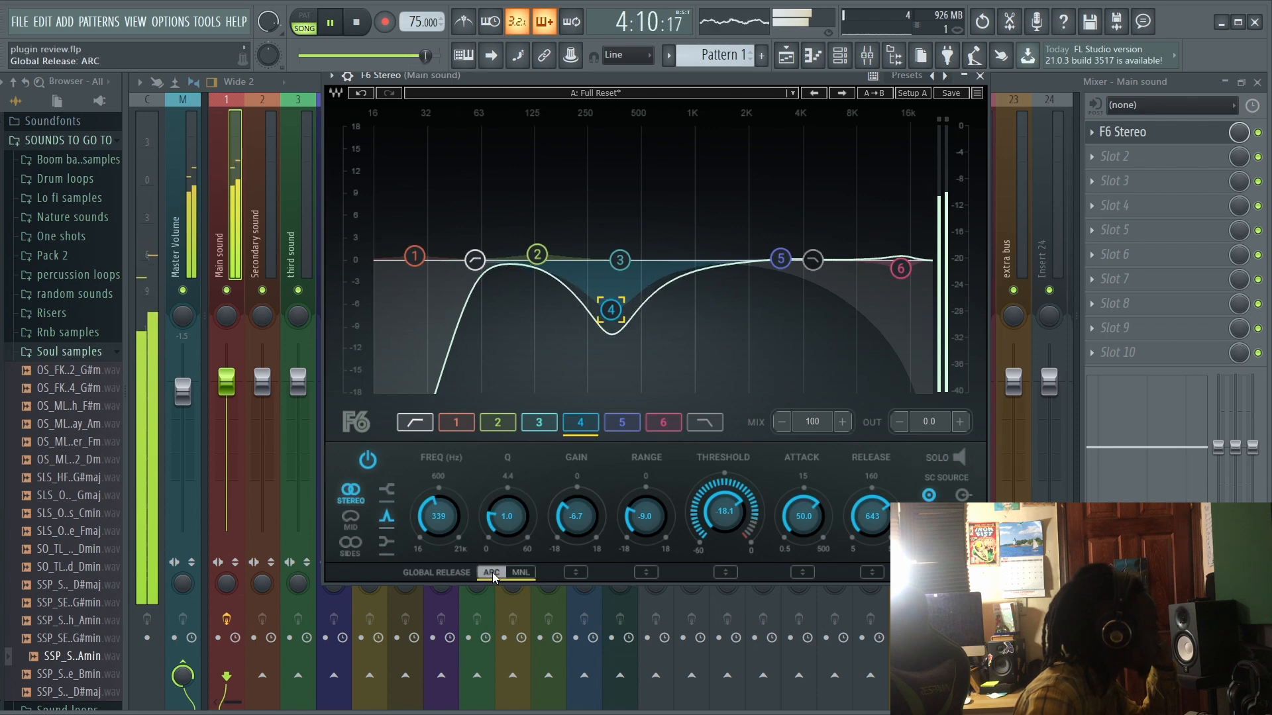
left_click(356, 22)
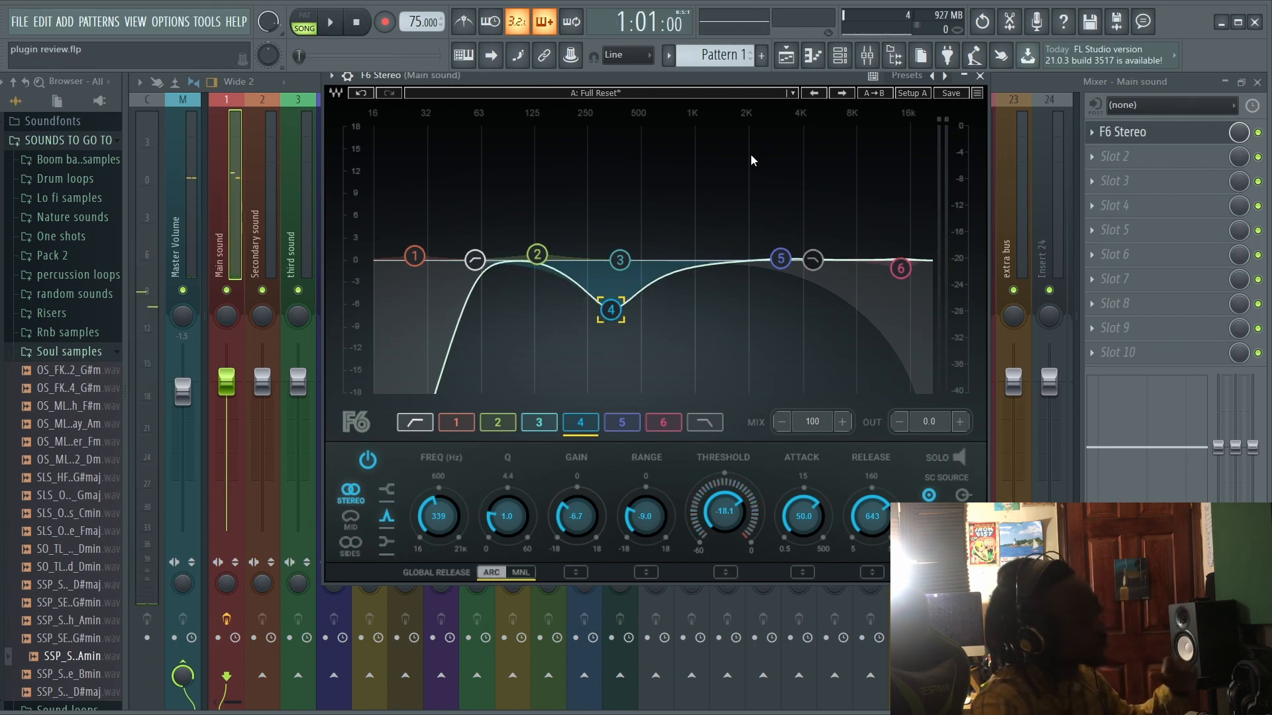